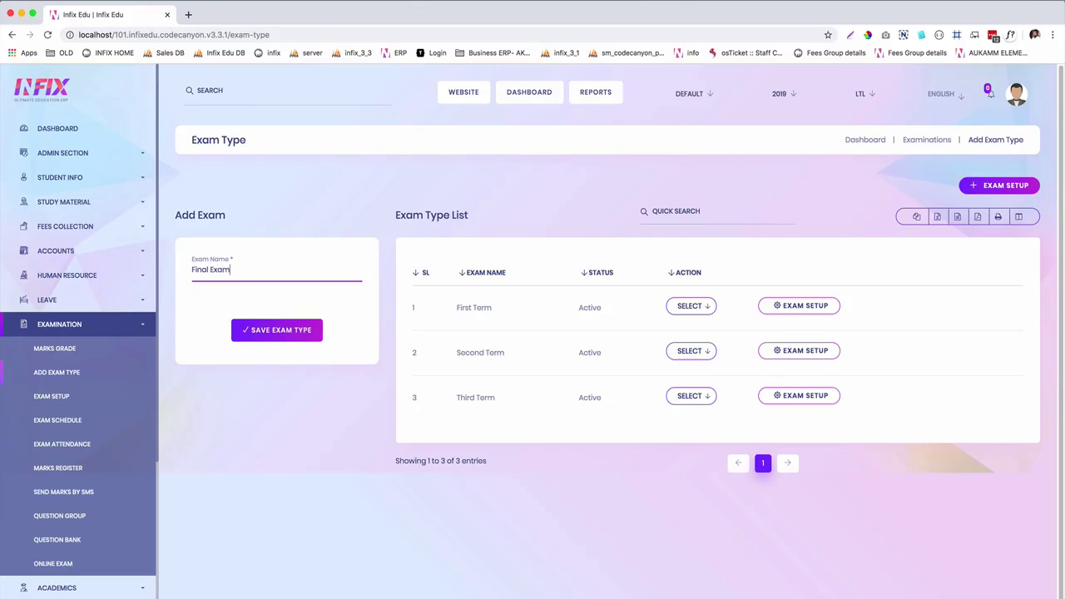
# Step: Save the Final Exam type and open its exam setup
pyautogui.click(288, 330)
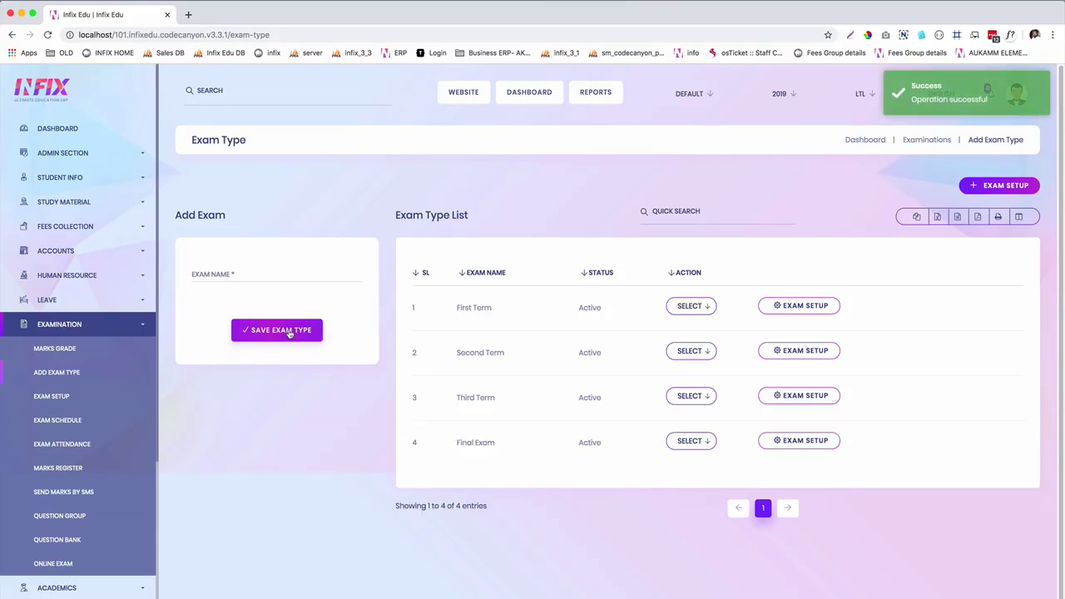
pyautogui.click(795, 446)
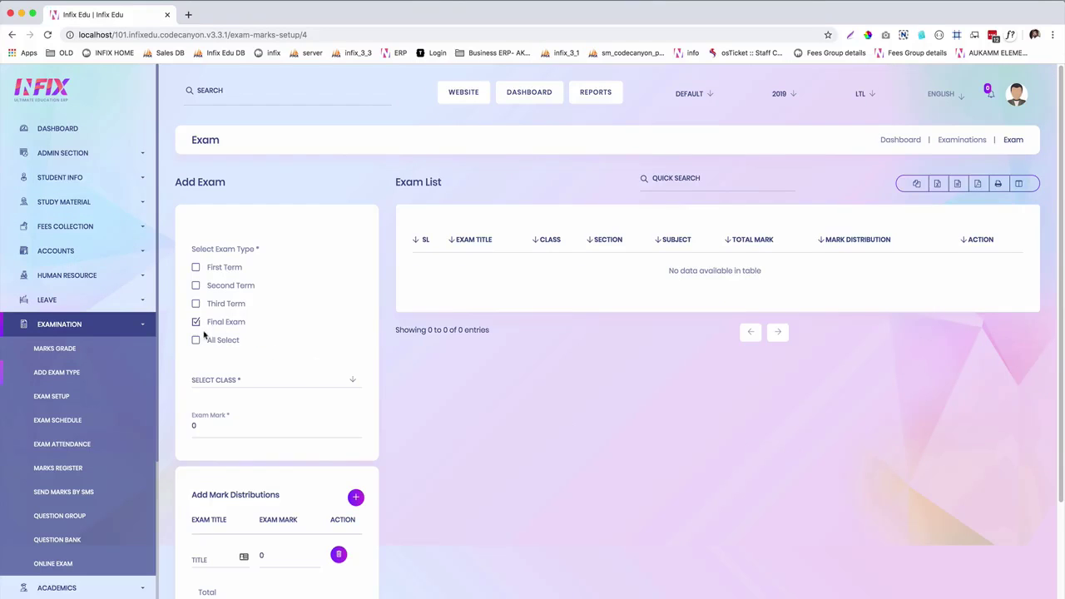
# Step: Choose class Five with the subjects Bangla, English For Today and Mathematics, and set the exam mark to 100
pyautogui.click(223, 381)
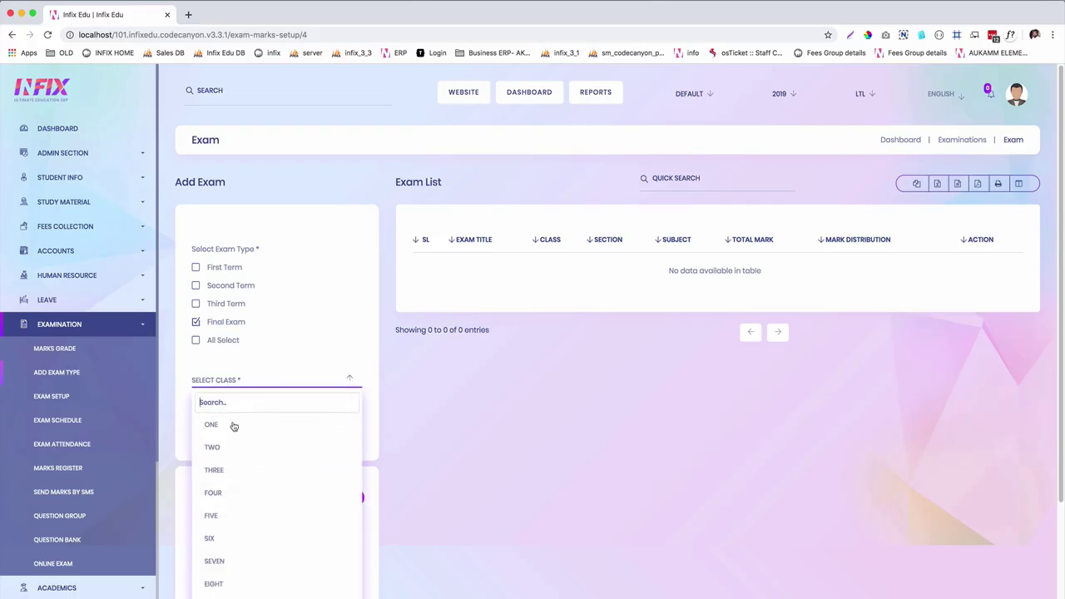
pyautogui.click(233, 494)
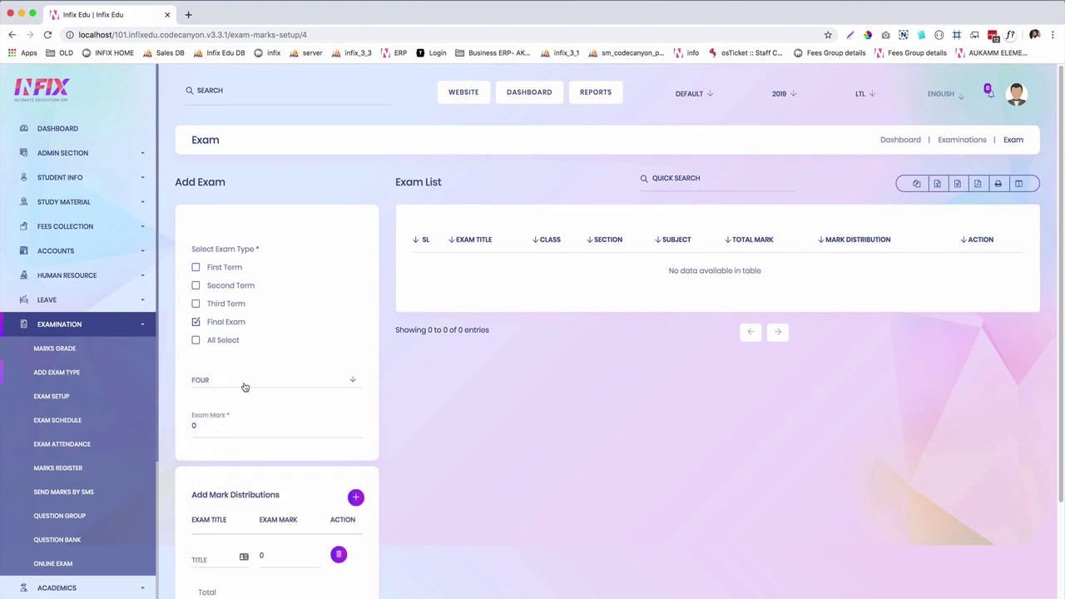
pyautogui.click(244, 387)
pyautogui.click(225, 512)
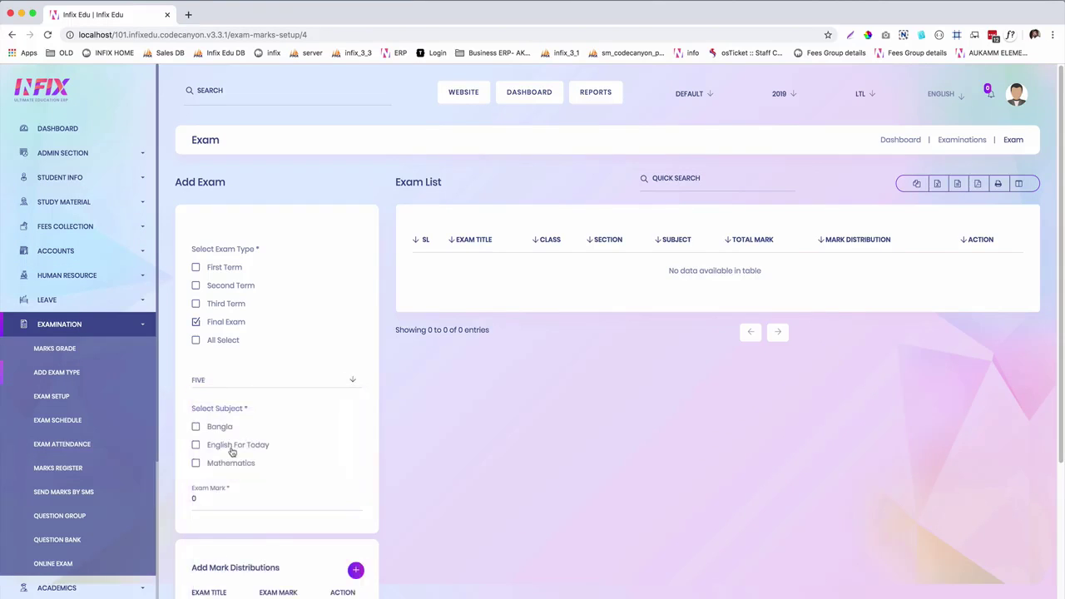
pyautogui.scroll(-2, 232, 451)
pyautogui.click(195, 358)
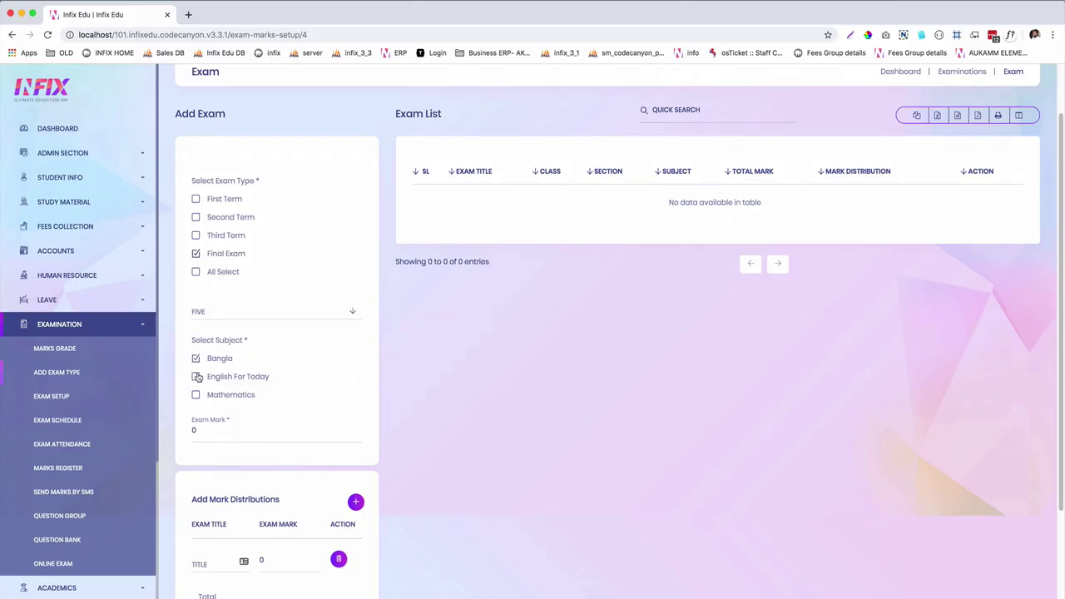
pyautogui.click(196, 376)
pyautogui.click(201, 430)
# Step: Add a mark distribution titled Exam with 100 marks and save the exam setup
pyautogui.scroll(-2, 196, 489)
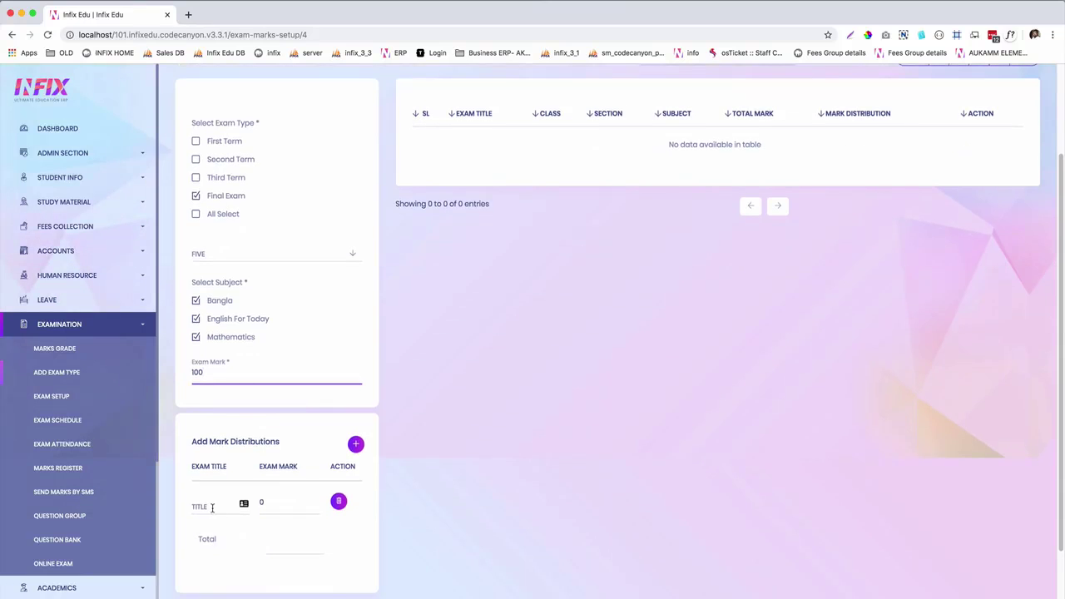
pyautogui.click(212, 505)
pyautogui.scroll(-3, 214, 511)
pyautogui.click(258, 559)
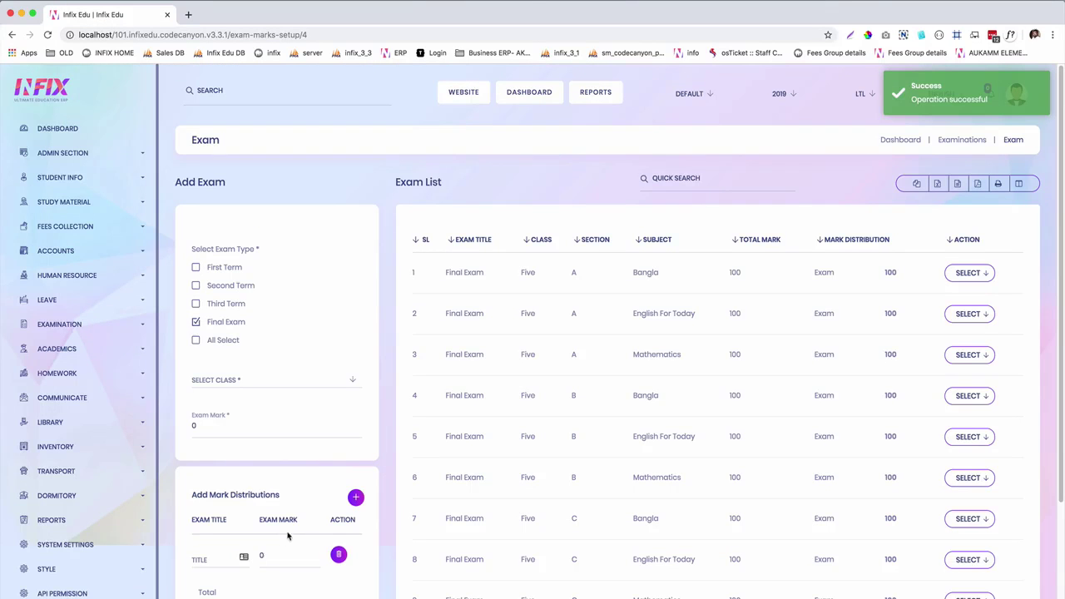
pyautogui.scroll(-2, 372, 448)
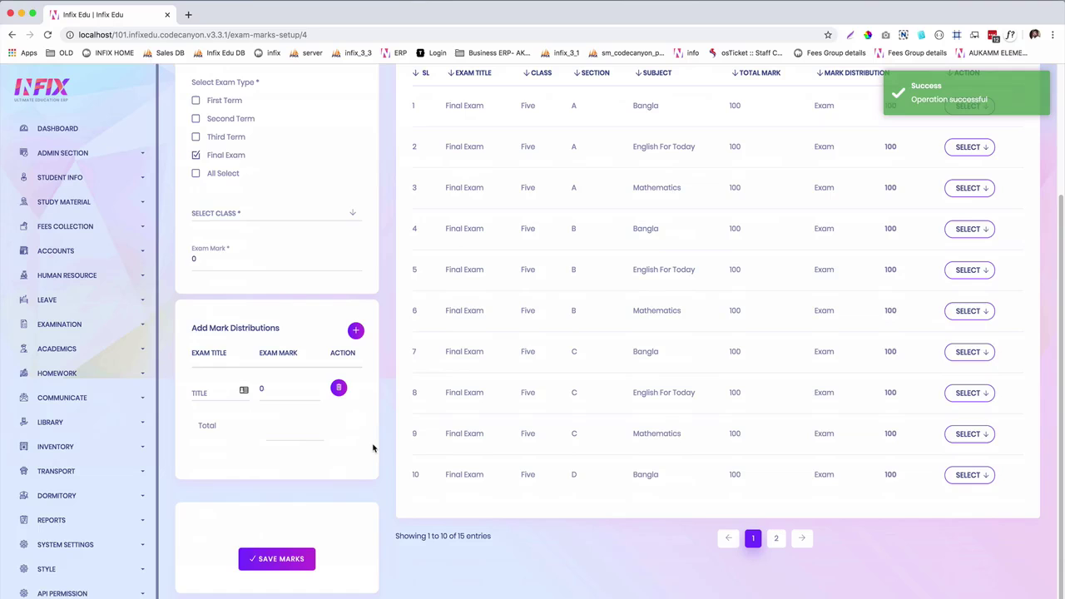
pyautogui.scroll(2, 397, 447)
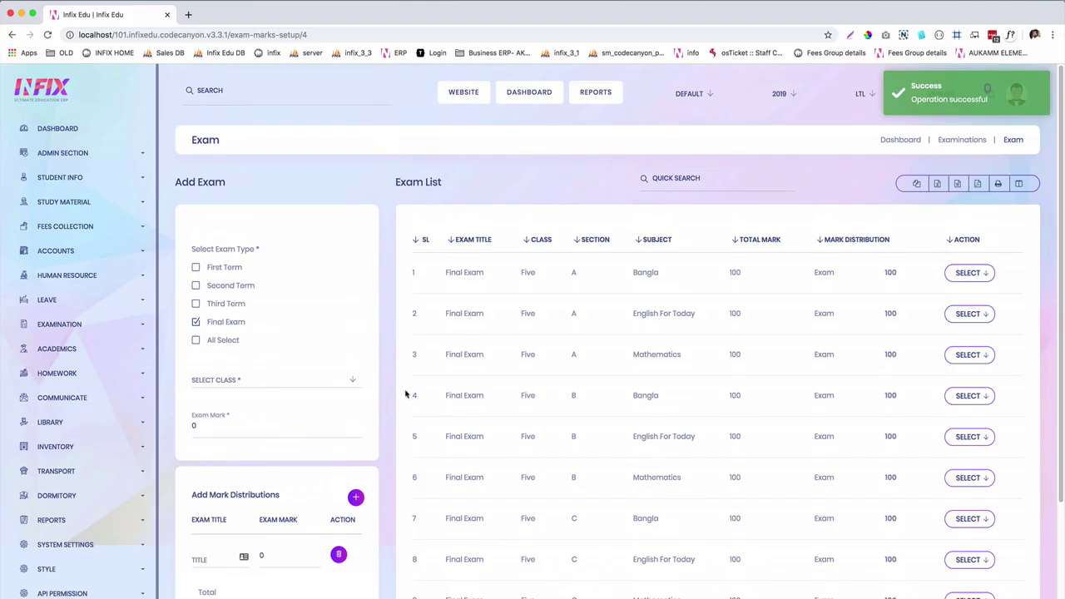
# Step: Open the page for adding an exam schedule in the Examination section
pyautogui.click(59, 331)
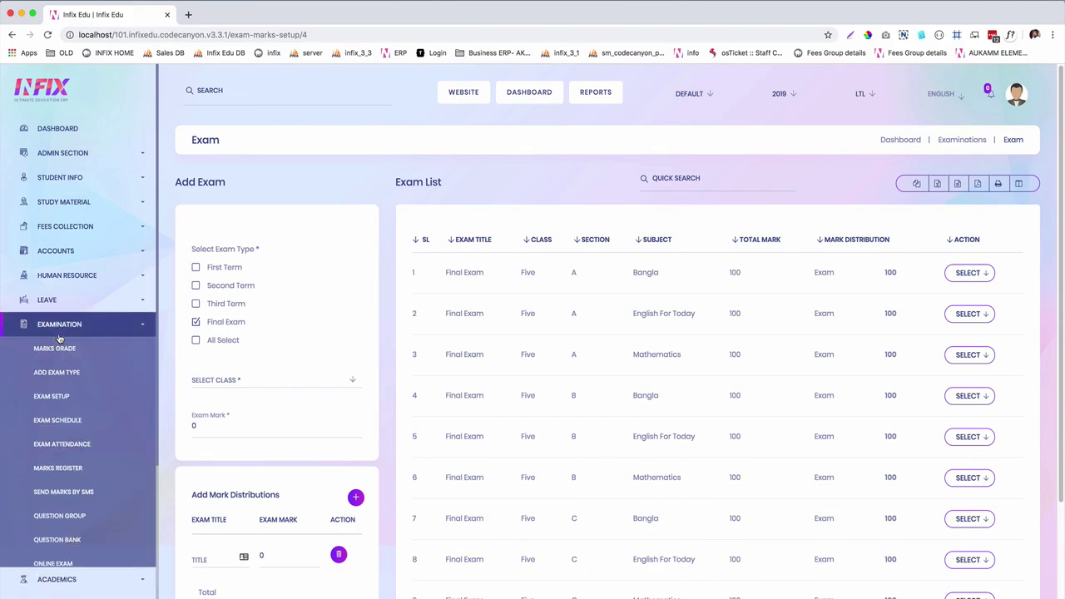
pyautogui.click(63, 425)
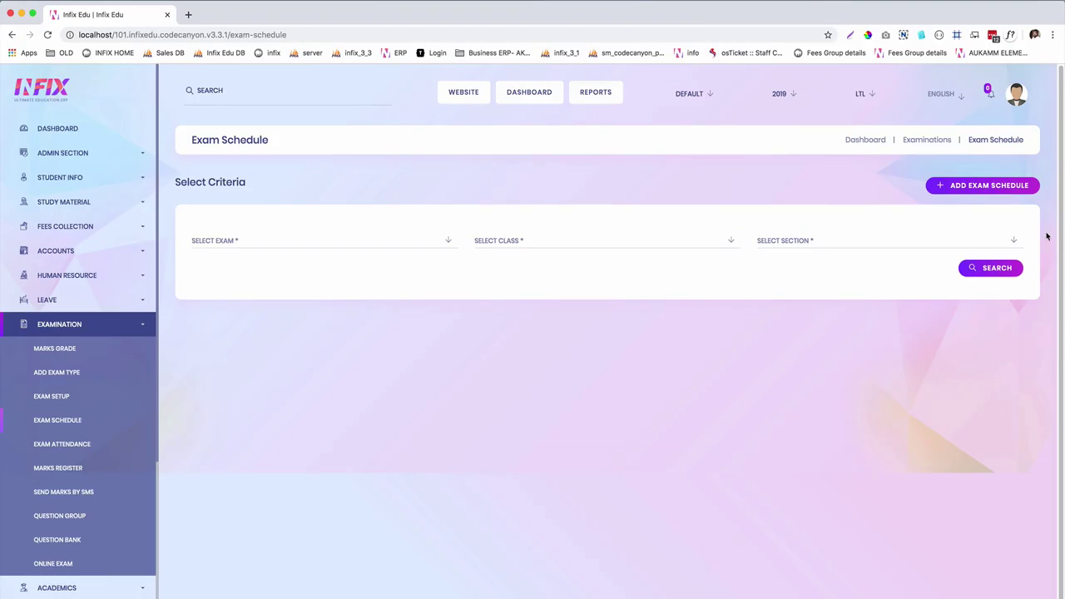
pyautogui.click(970, 188)
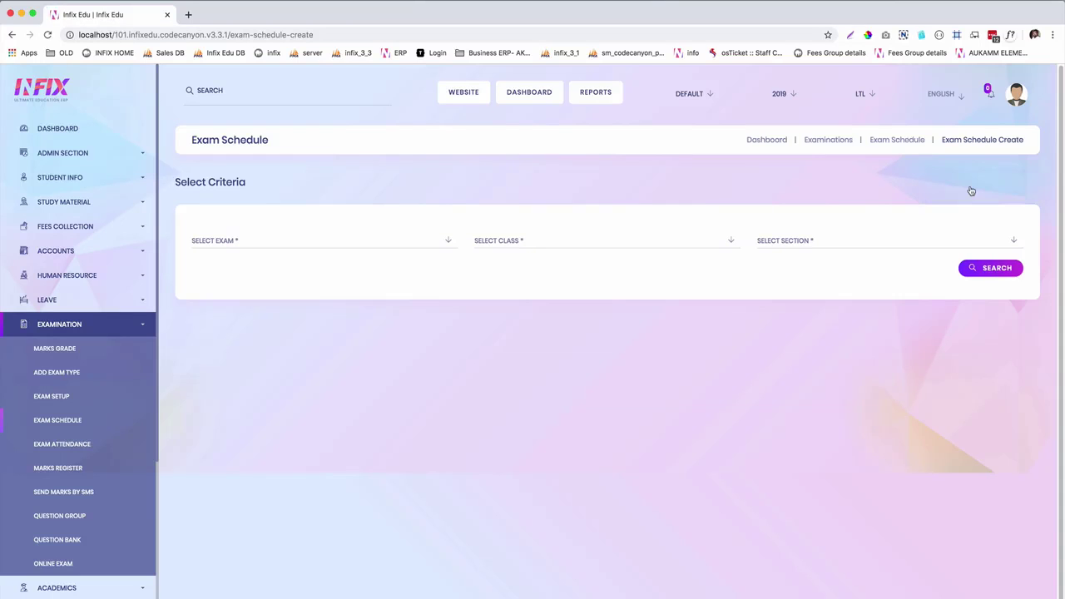
# Step: Load the schedule grid for the Final Exam, class Five, section A
pyautogui.click(346, 240)
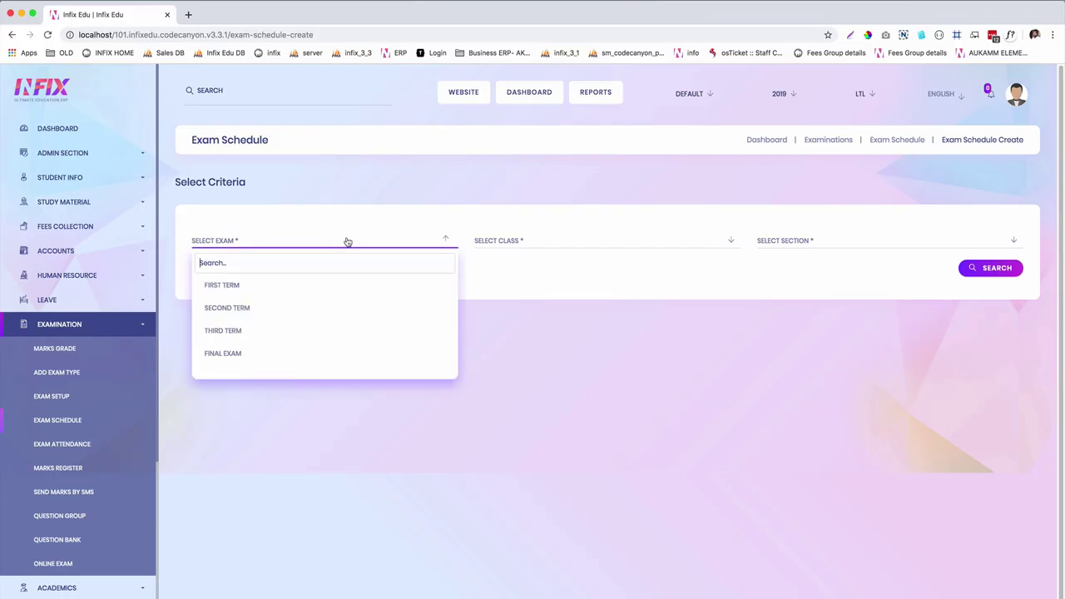
pyautogui.click(316, 356)
pyautogui.click(542, 247)
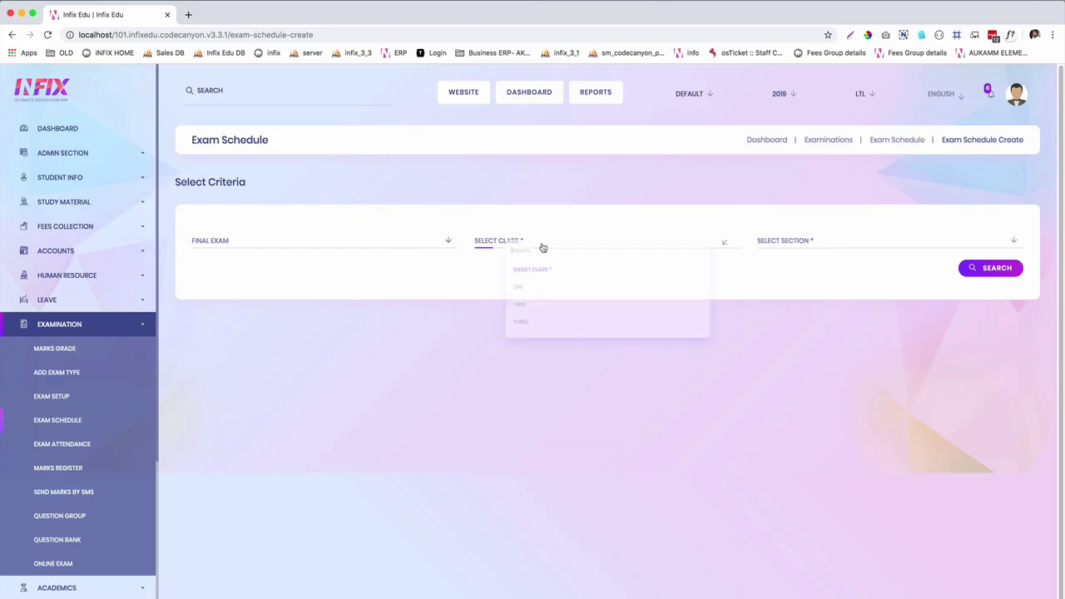
pyautogui.click(527, 376)
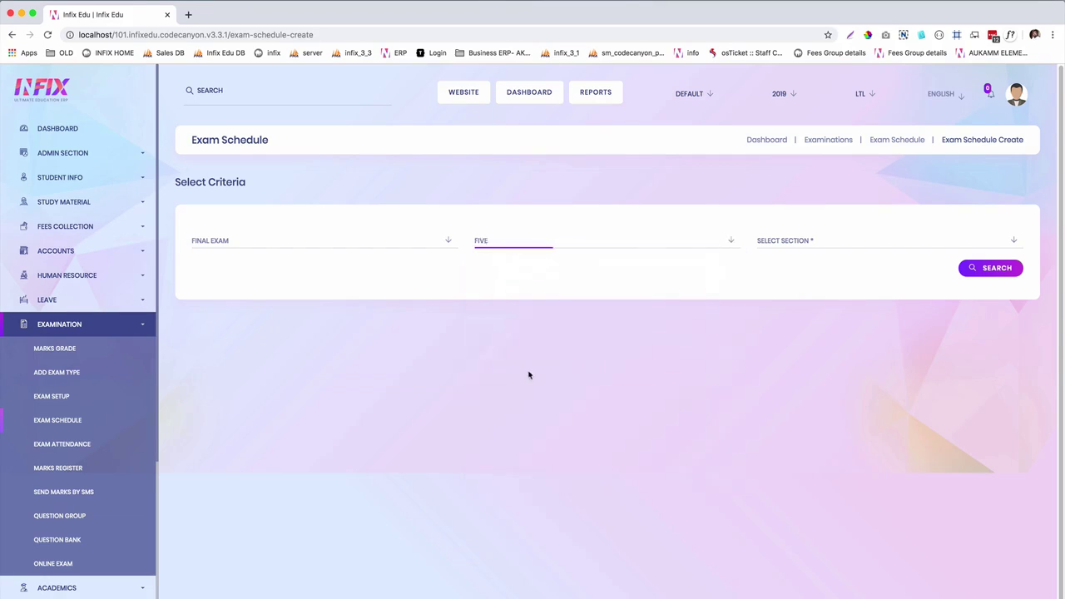
pyautogui.click(804, 240)
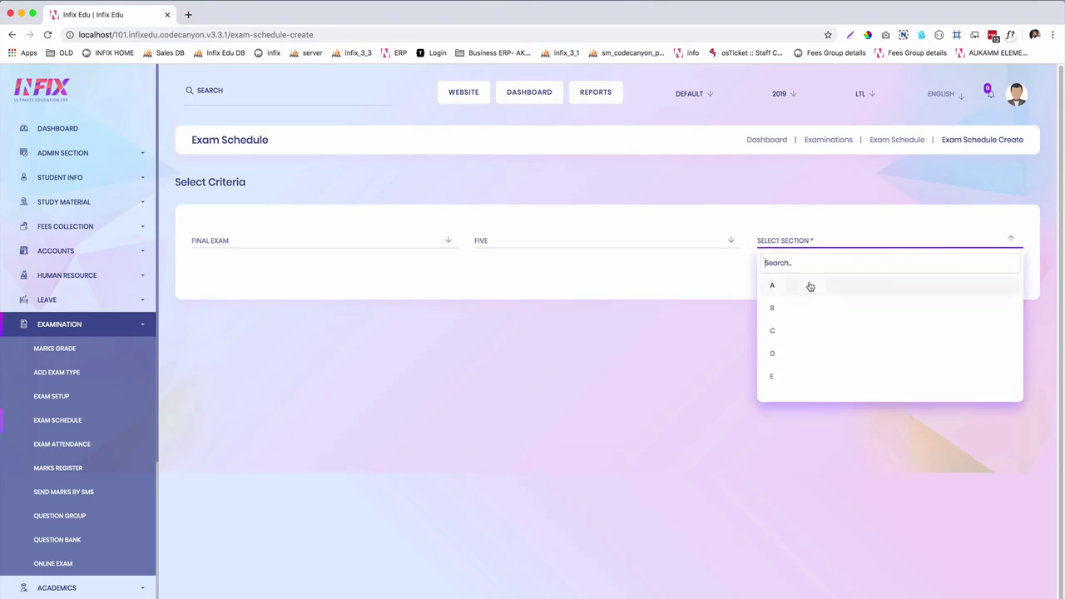
pyautogui.click(808, 286)
pyautogui.click(978, 275)
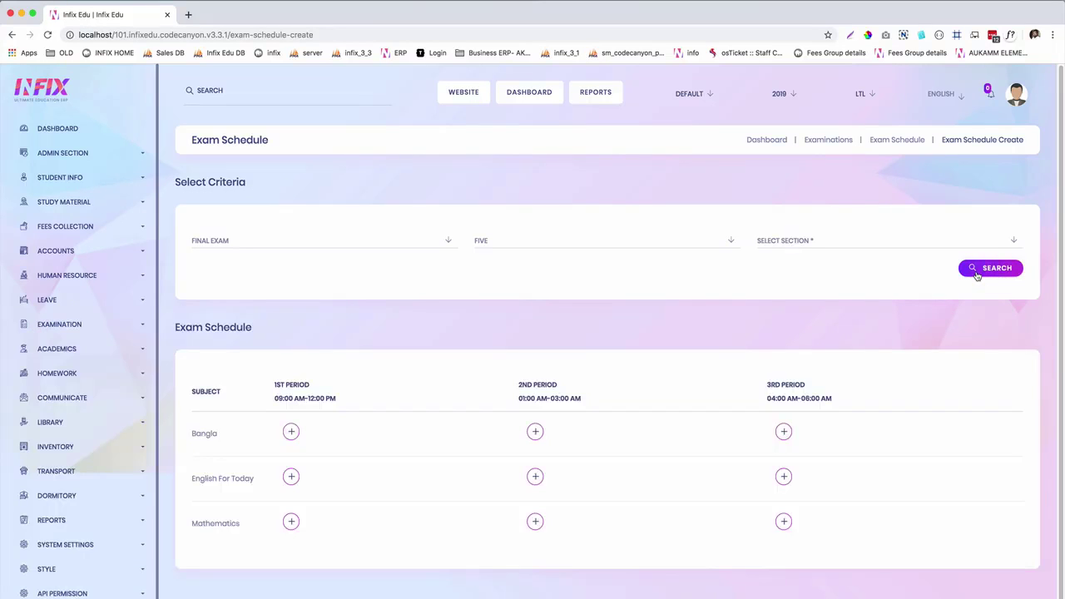
# Step: Schedule the Bangla exam in the 1st period on 12/18/2019 in Room 101 and save it
pyautogui.click(292, 434)
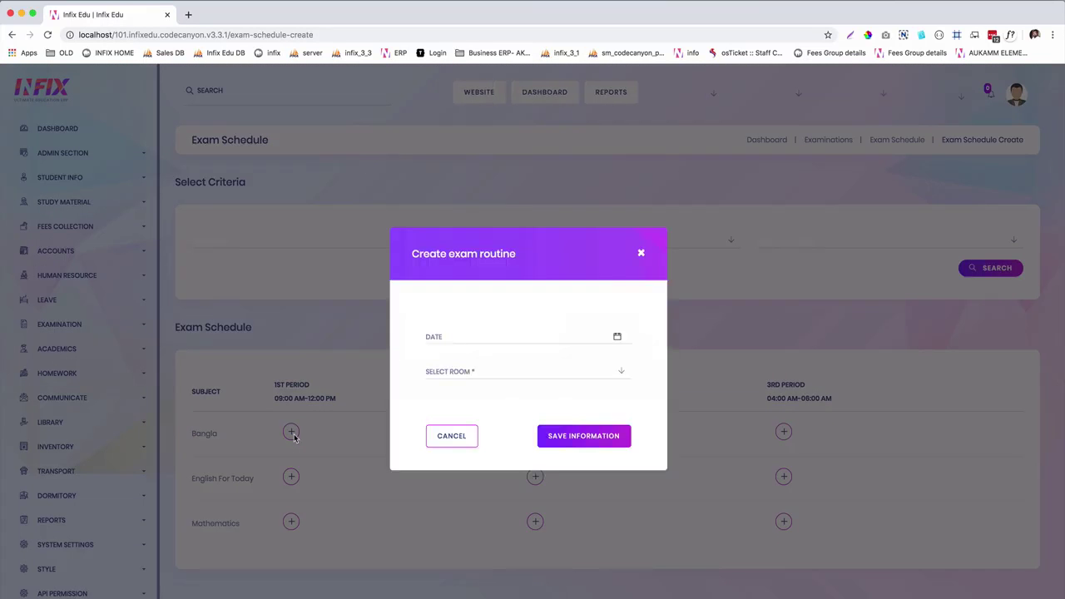
pyautogui.click(464, 340)
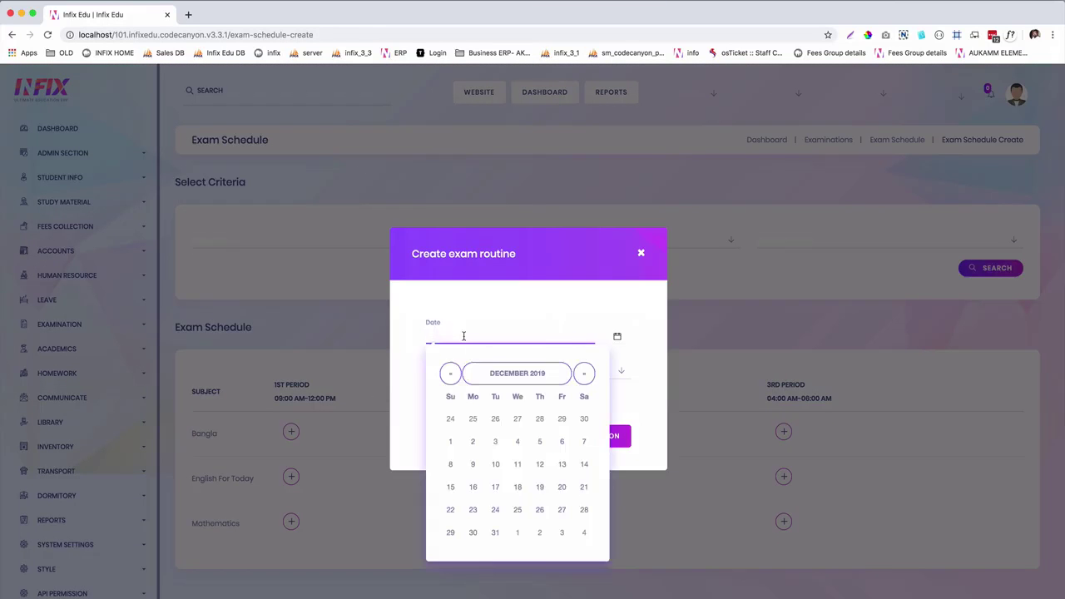
pyautogui.click(518, 486)
pyautogui.click(509, 376)
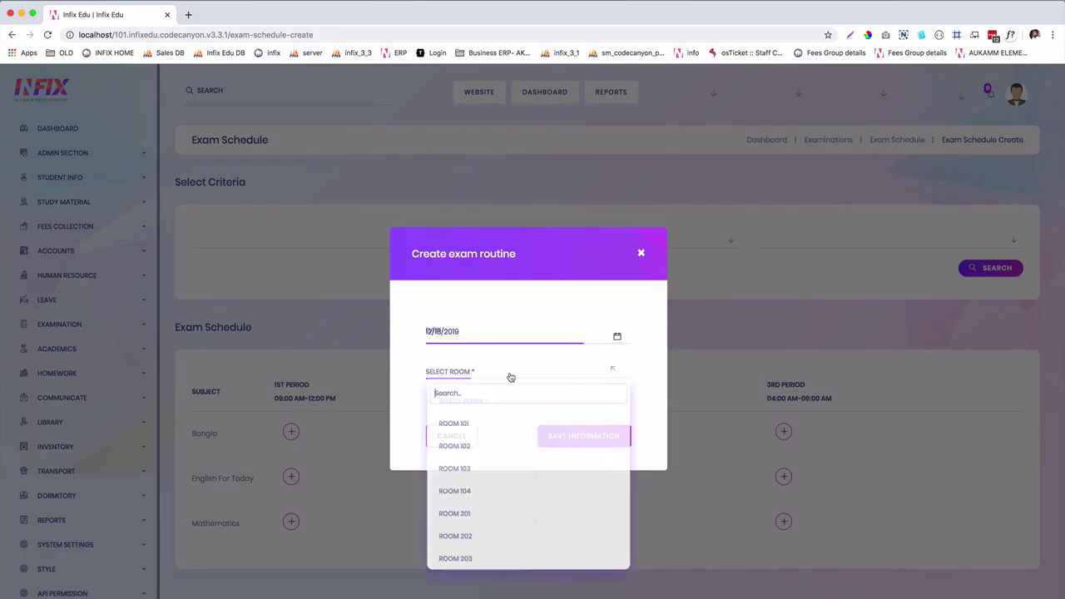
pyautogui.click(509, 423)
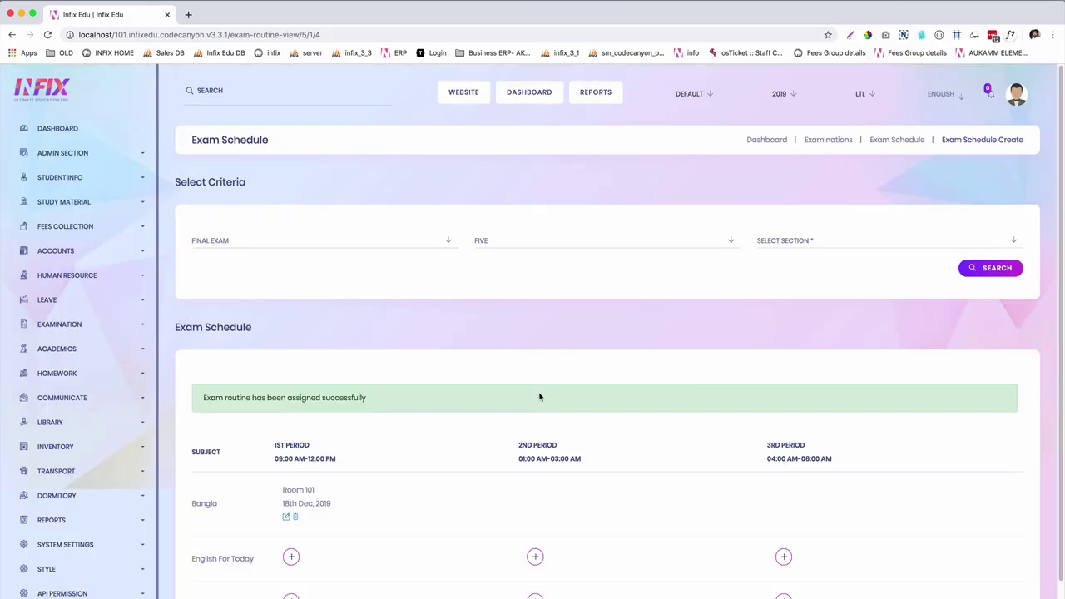
# Step: Schedule the English For Today exam in the 2nd period on 12/19/2019 in Room 101 and save it
pyautogui.scroll(-2, 539, 397)
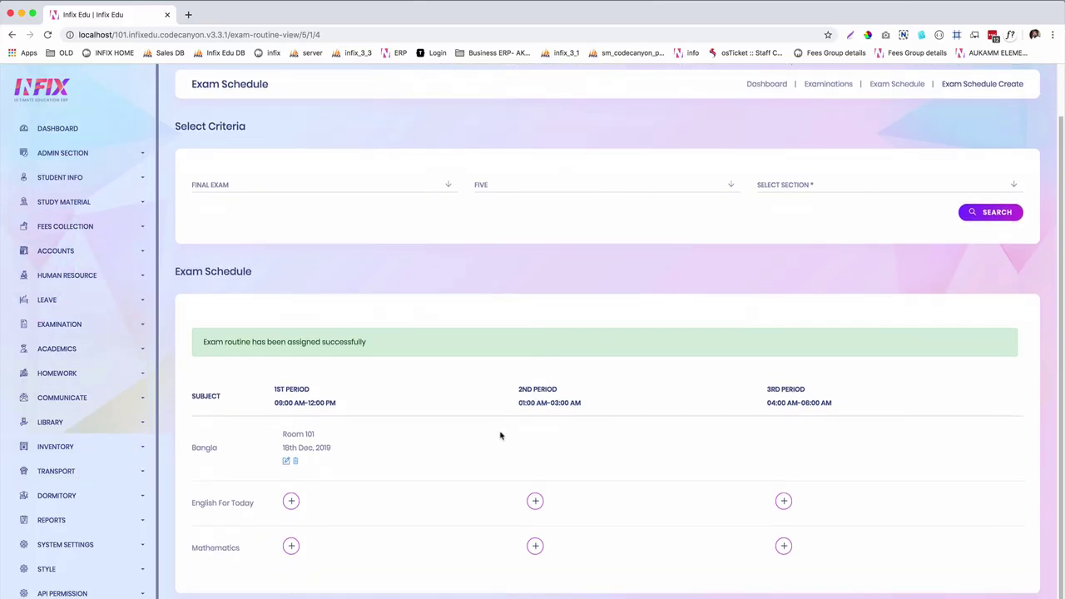
pyautogui.click(535, 500)
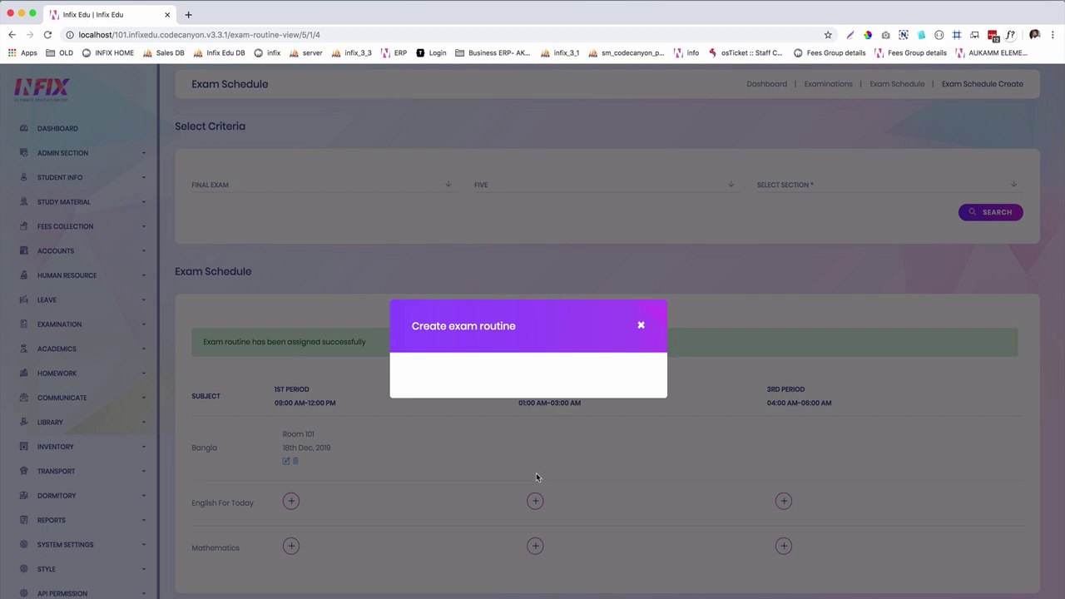
pyautogui.click(520, 342)
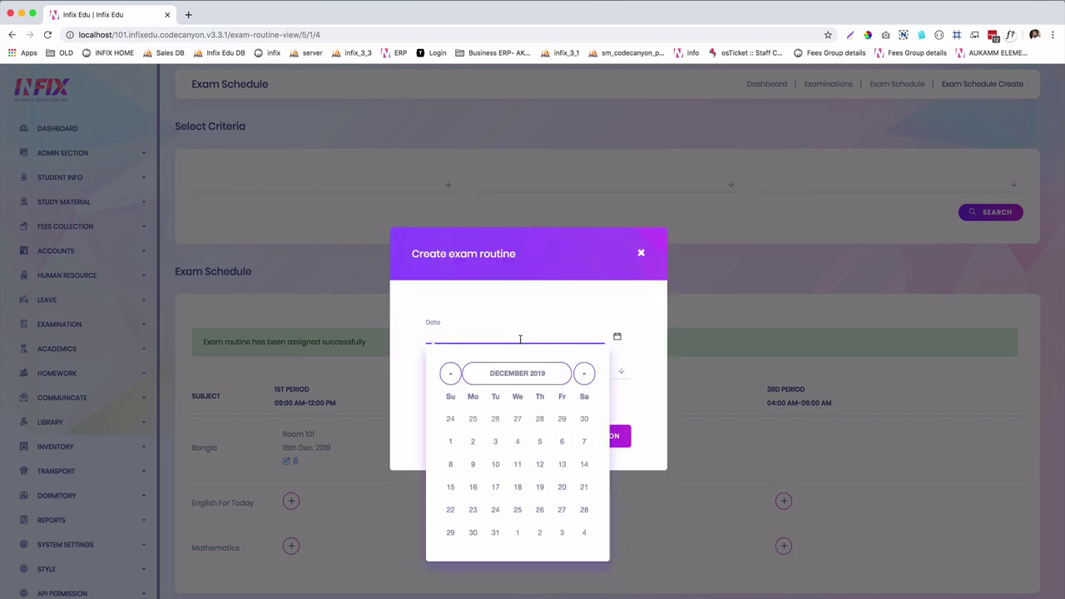
pyautogui.click(538, 488)
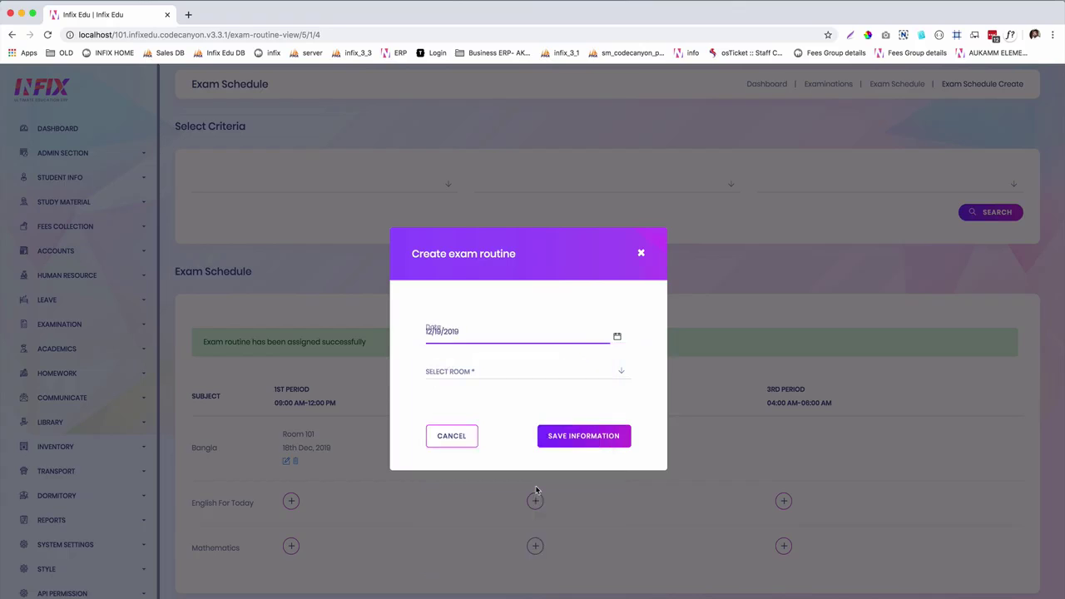
pyautogui.click(518, 373)
pyautogui.click(509, 416)
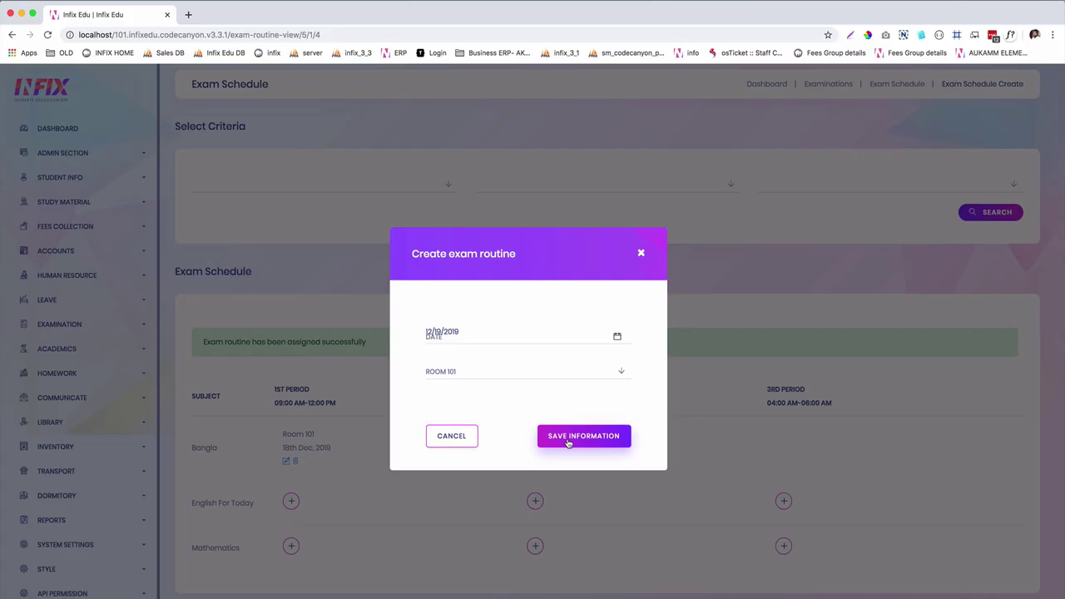
pyautogui.click(568, 442)
# Step: Schedule the Mathematics exam in the 3rd period on 12/21/2019 in Room 101 and save it
pyautogui.scroll(-2, 566, 442)
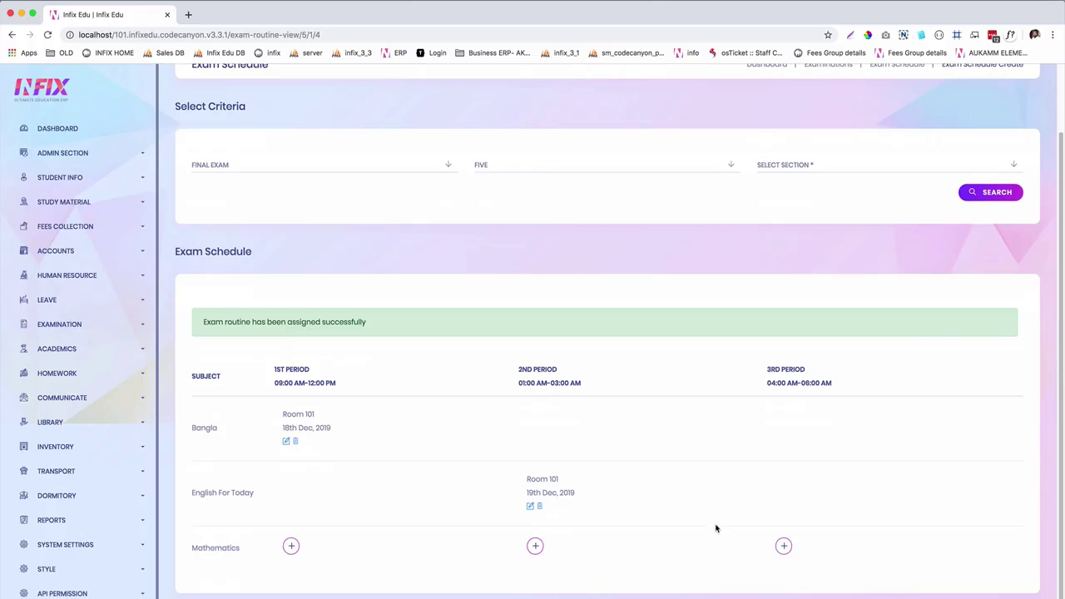
pyautogui.click(784, 546)
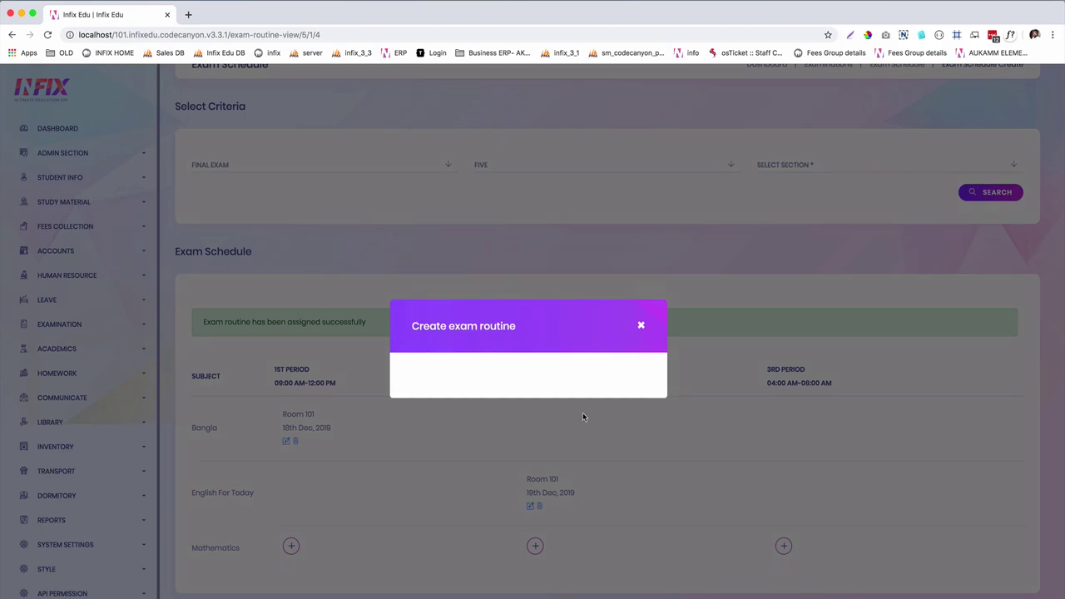
pyautogui.click(538, 336)
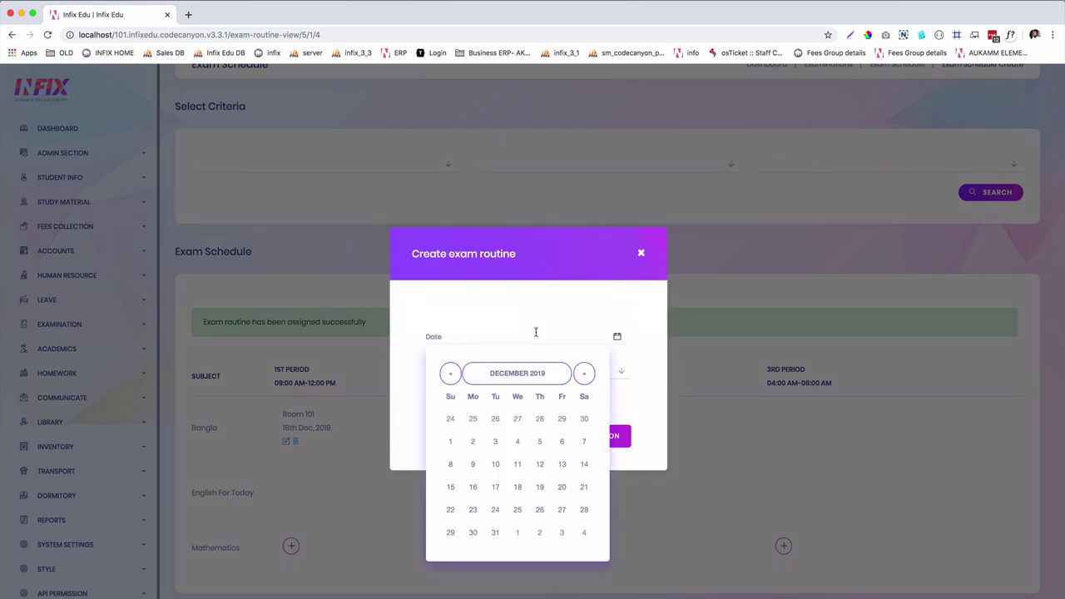
pyautogui.click(584, 488)
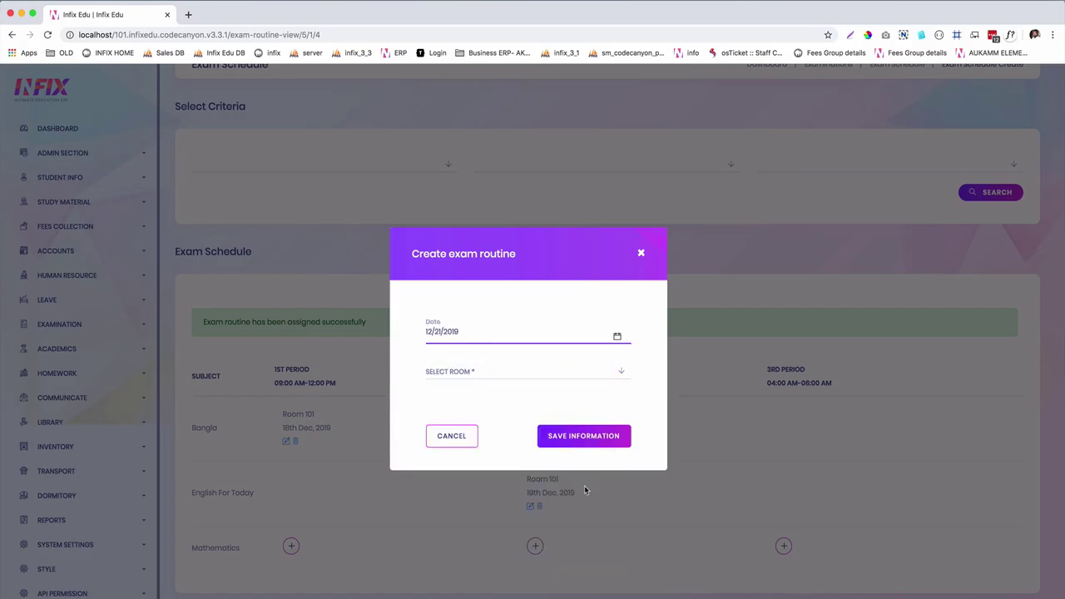
pyautogui.click(539, 373)
pyautogui.click(538, 420)
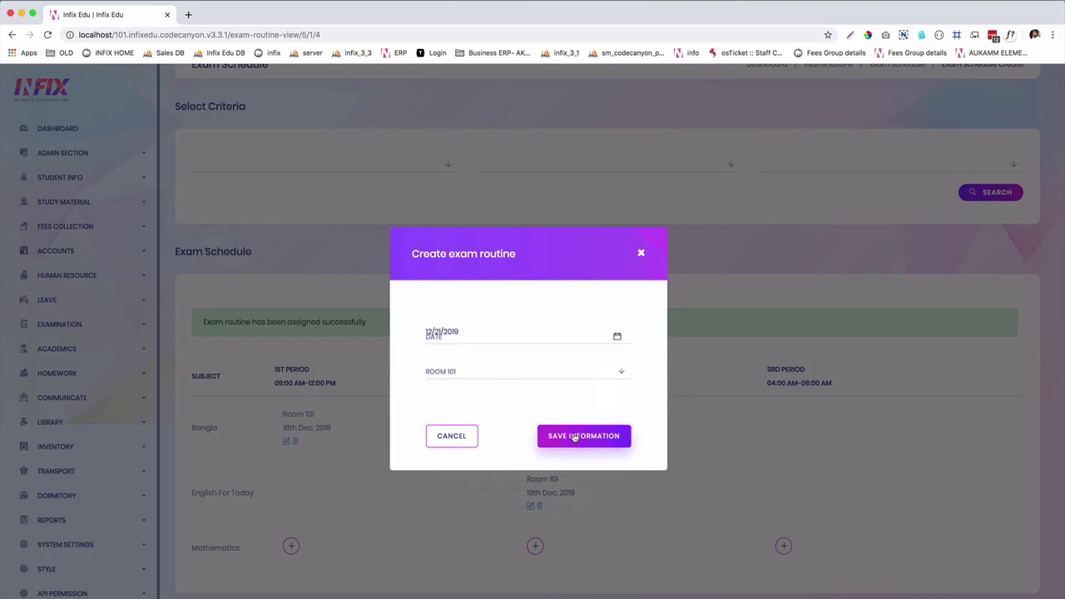
pyautogui.click(574, 438)
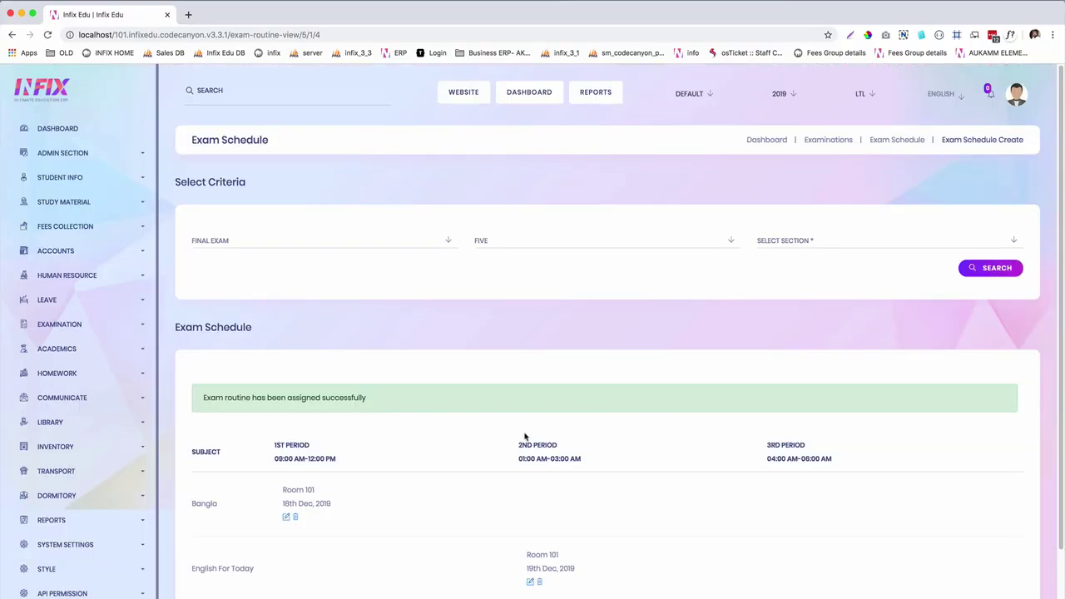
# Step: Open the exam attendance page in the Examination section
pyautogui.click(52, 324)
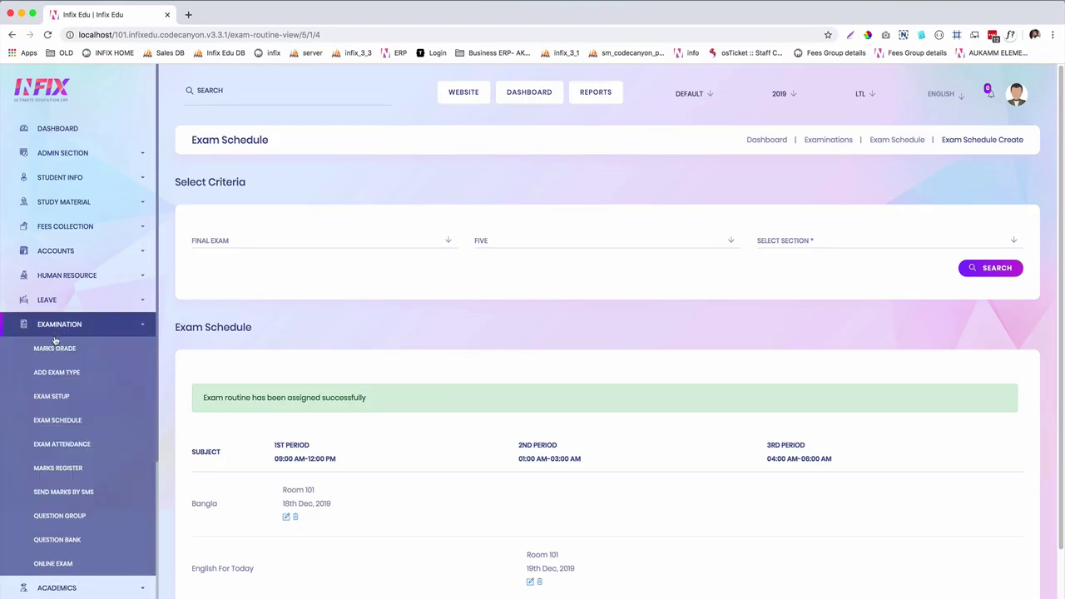
pyautogui.click(67, 448)
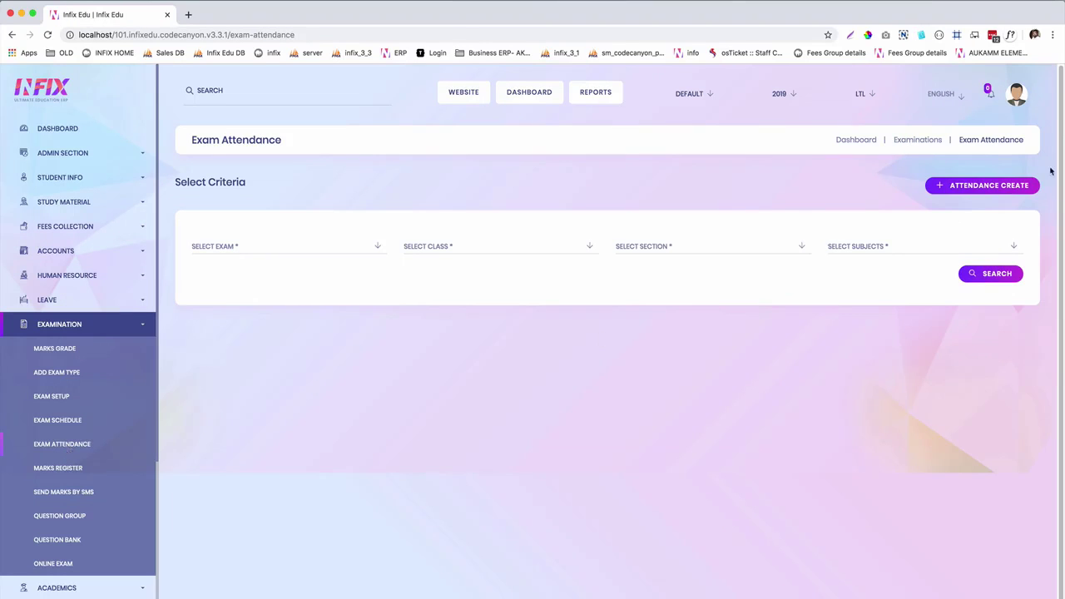
# Step: Create Bangla attendance for Final Exam, class Five, section A, marking the second listed student absent, and save it
pyautogui.click(984, 187)
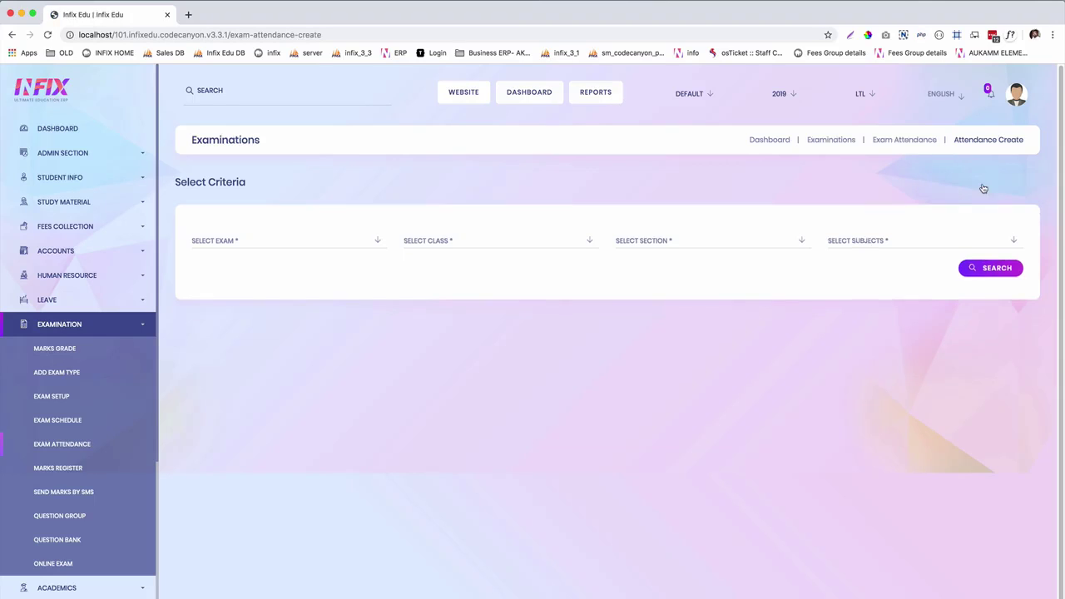
pyautogui.click(340, 241)
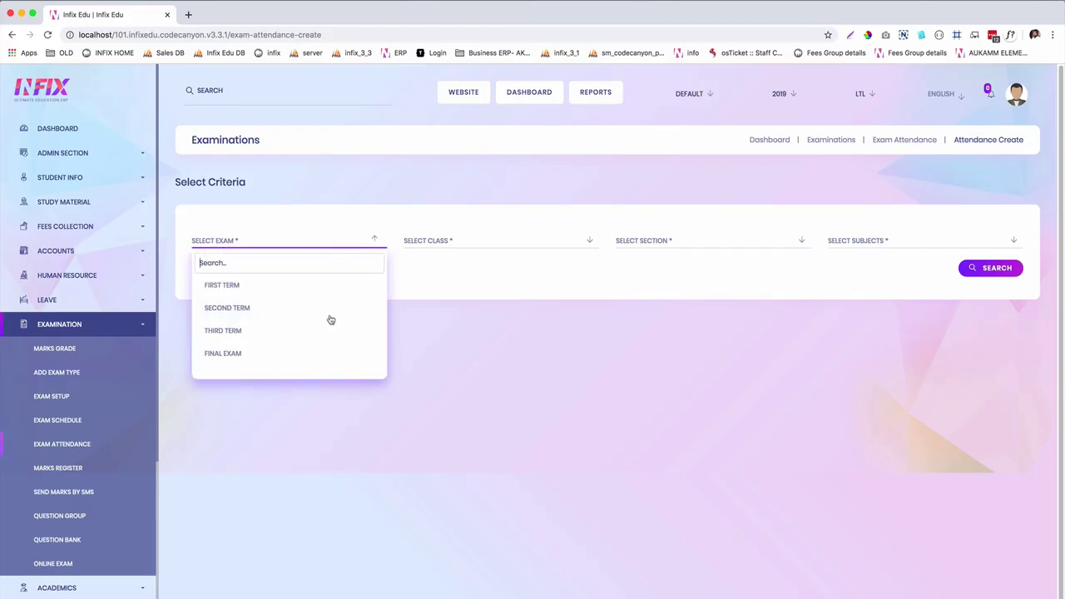
pyautogui.click(321, 352)
pyautogui.click(563, 243)
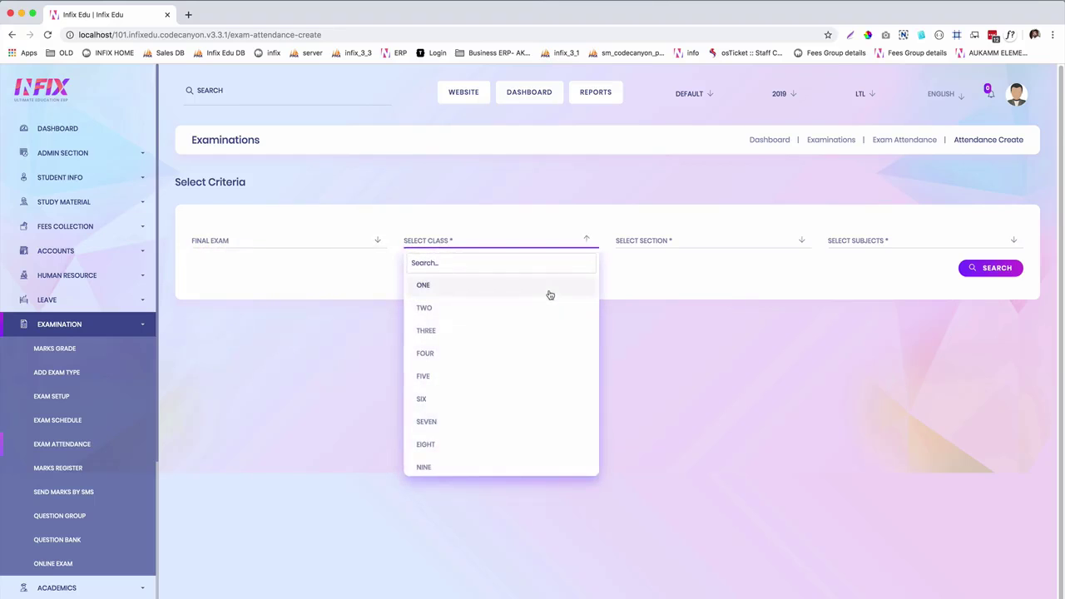
pyautogui.click(504, 381)
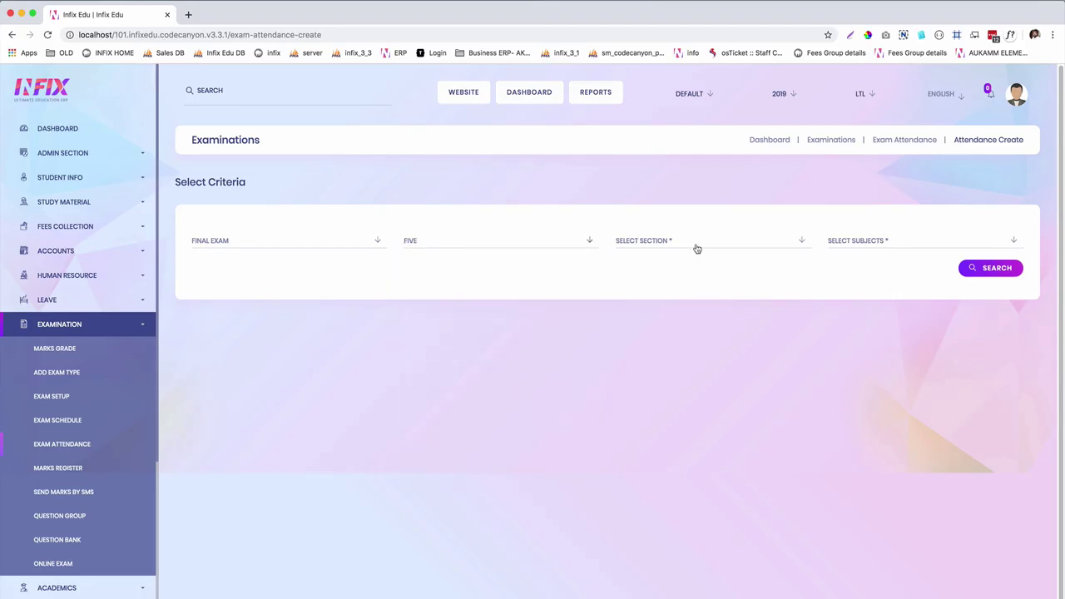
pyautogui.click(697, 248)
pyautogui.click(686, 289)
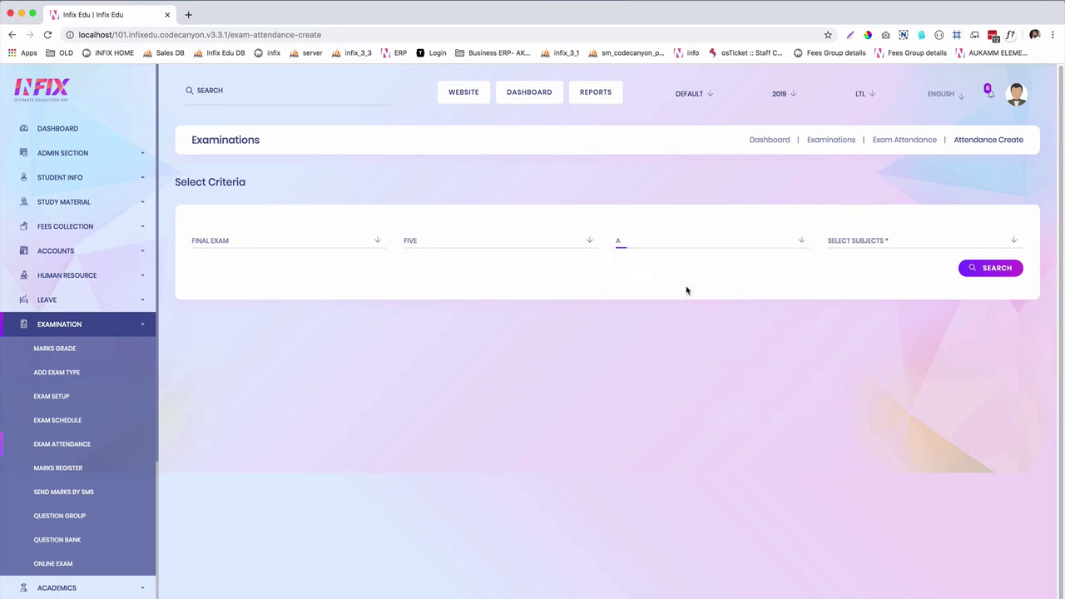
pyautogui.click(859, 243)
pyautogui.click(859, 287)
pyautogui.click(986, 269)
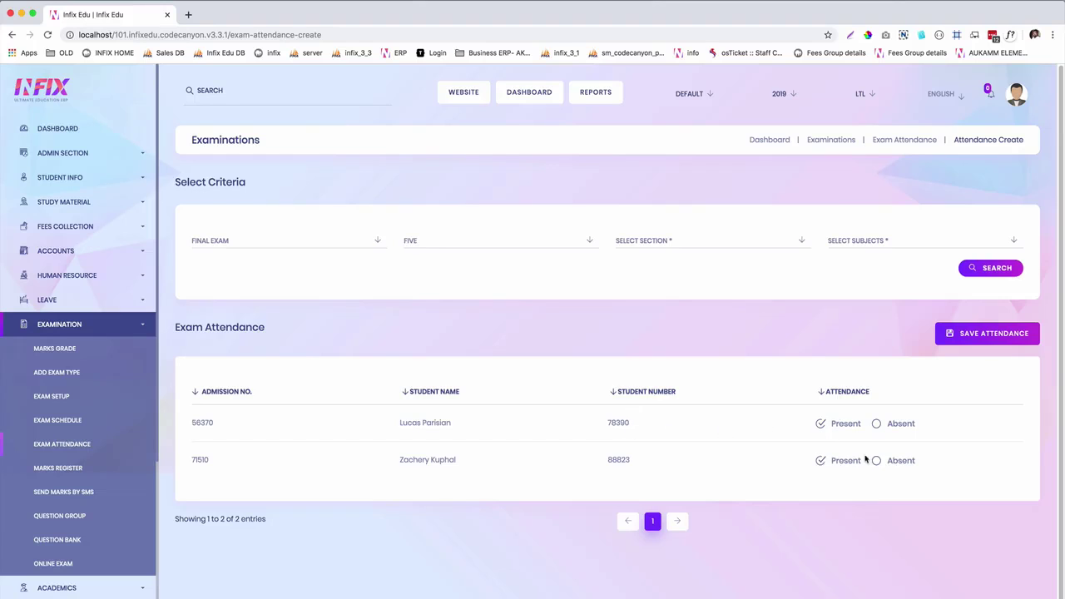
pyautogui.click(972, 337)
# Step: Load the English For Today (Theory) attendance for Final Exam, class Five, section A, and save it with both students present
pyautogui.click(270, 246)
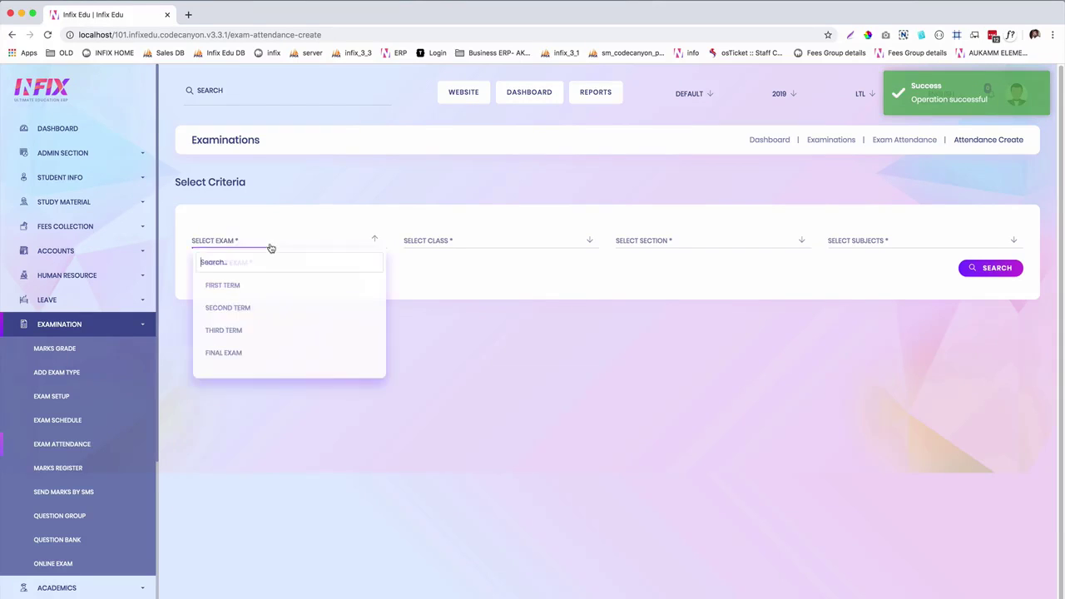
pyautogui.click(262, 356)
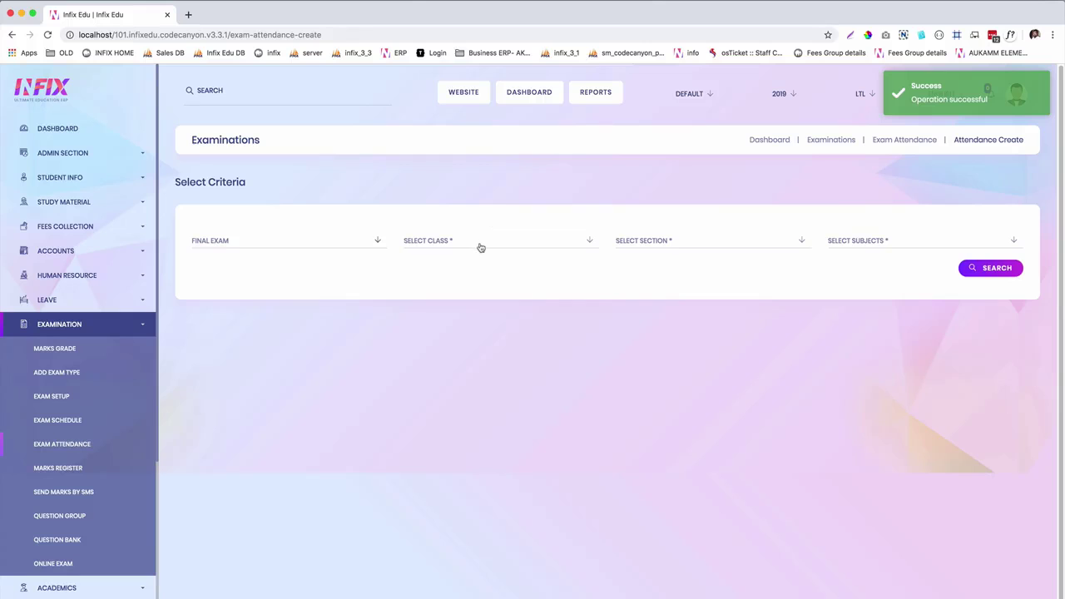
pyautogui.click(480, 247)
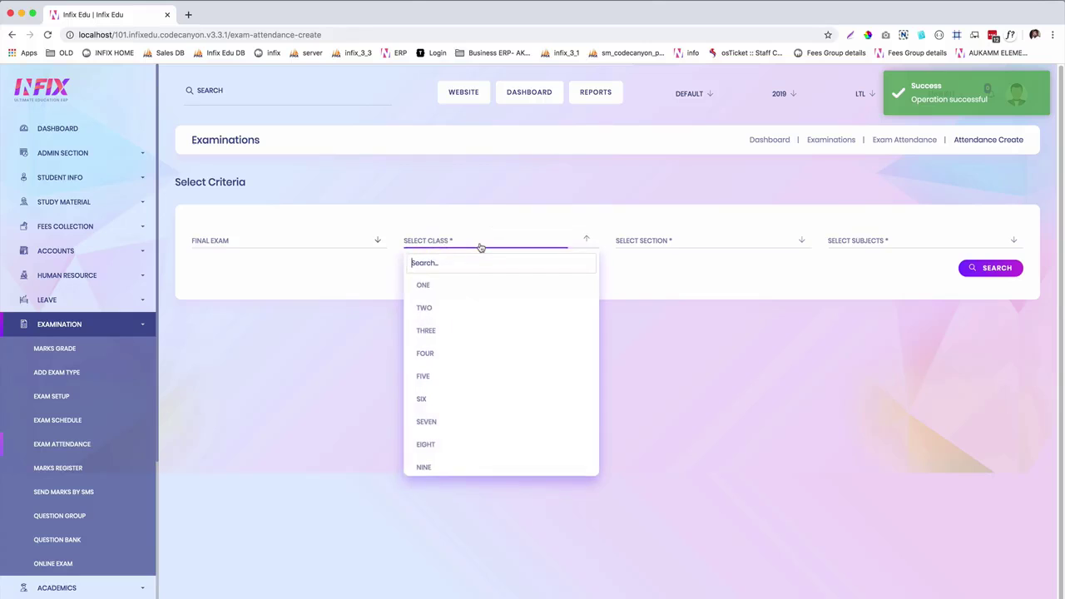
pyautogui.click(473, 377)
pyautogui.click(652, 245)
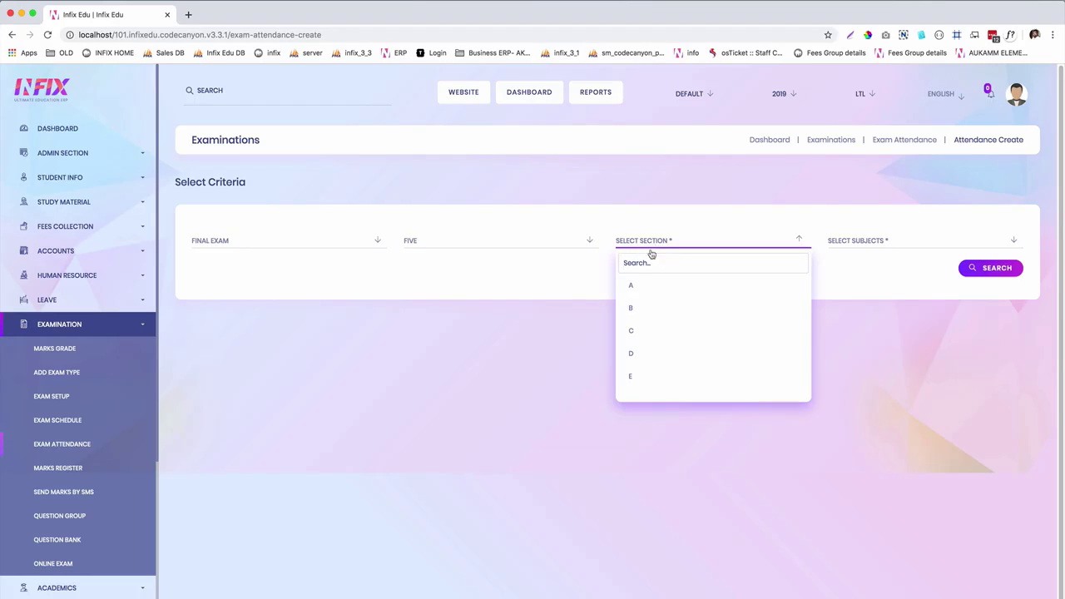
pyautogui.click(650, 292)
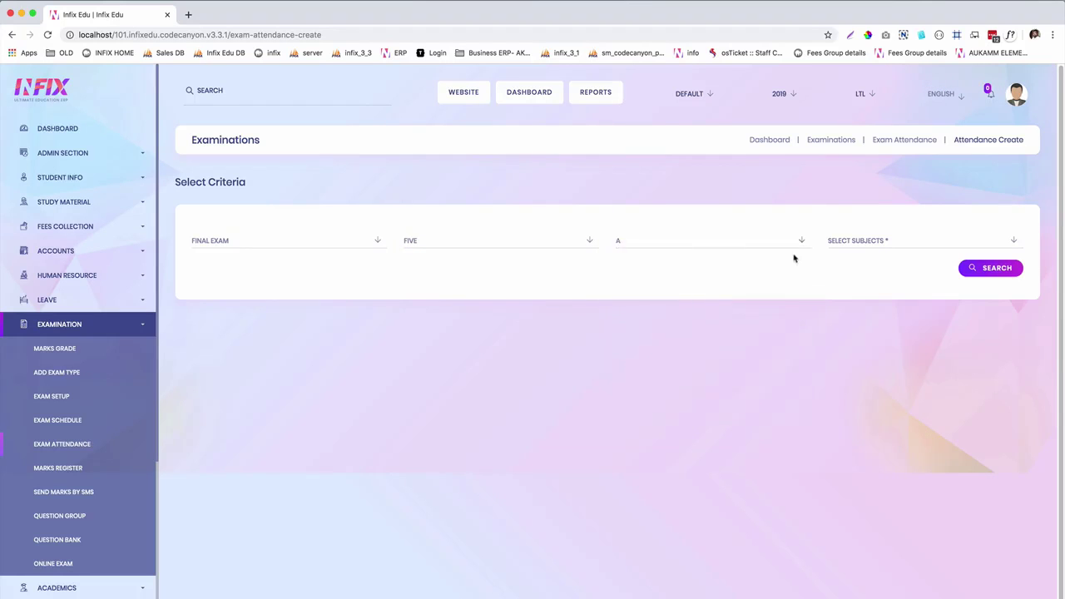
pyautogui.click(862, 241)
pyautogui.click(874, 307)
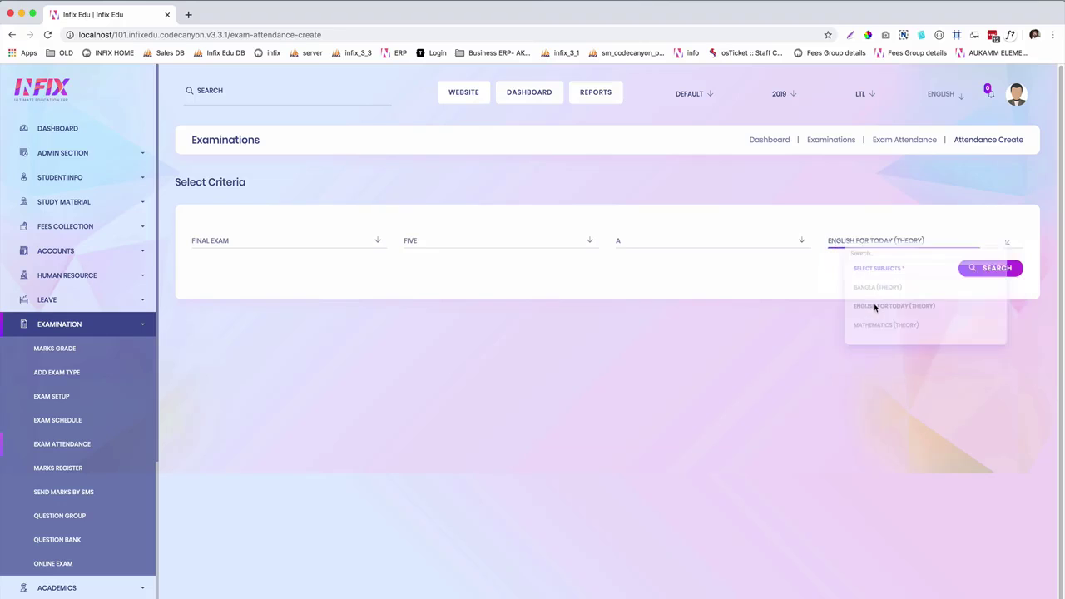
pyautogui.click(990, 273)
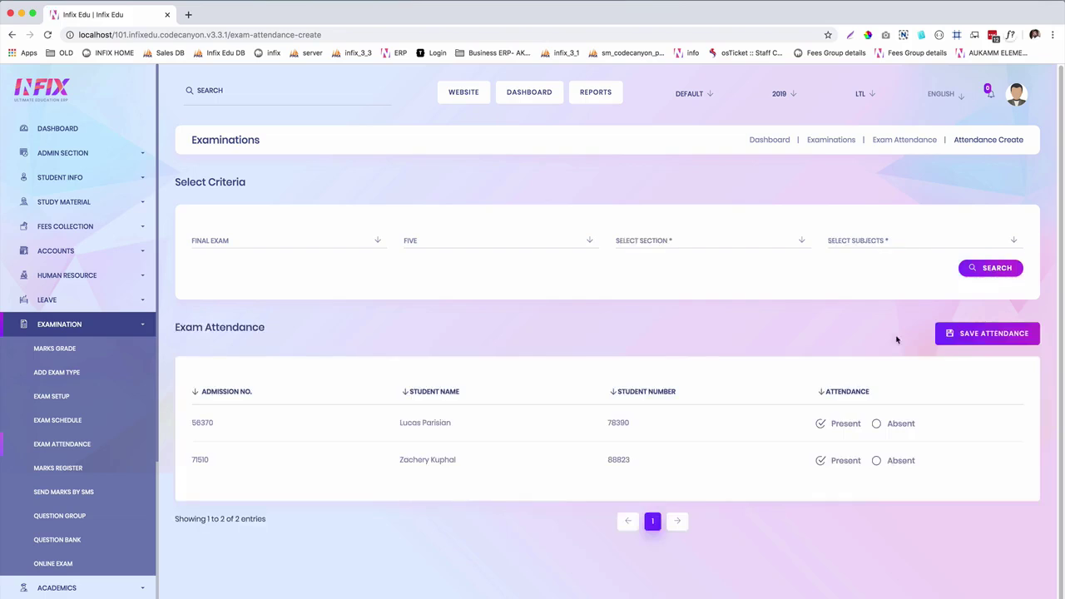
pyautogui.click(980, 336)
# Step: Load the Mathematics (Theory) attendance for Final Exam, class Five, section A, and save it with both students present
pyautogui.click(274, 250)
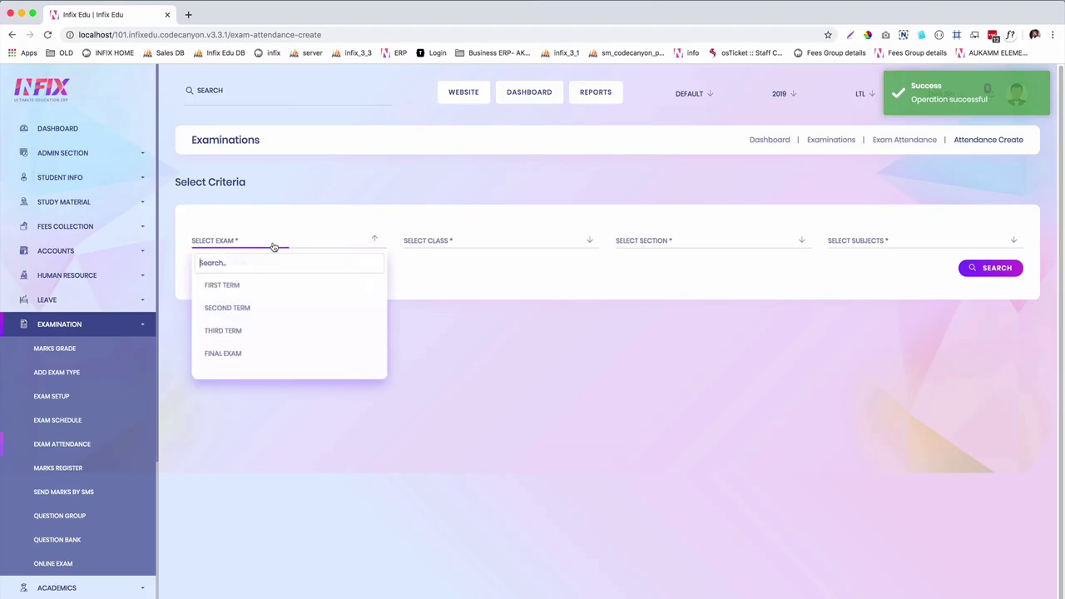
pyautogui.click(266, 354)
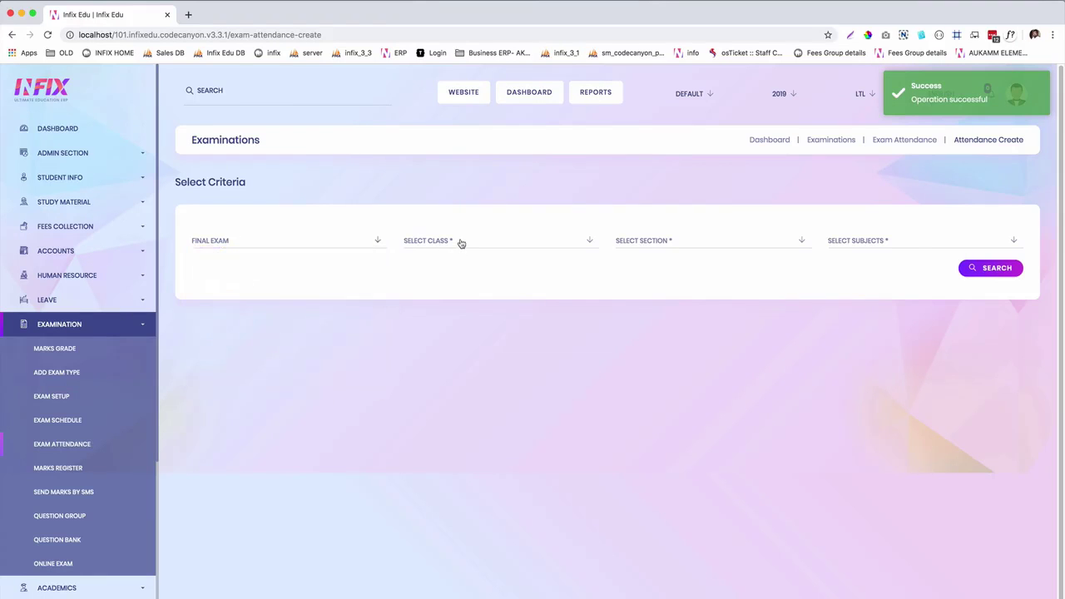
pyautogui.click(460, 241)
pyautogui.click(442, 383)
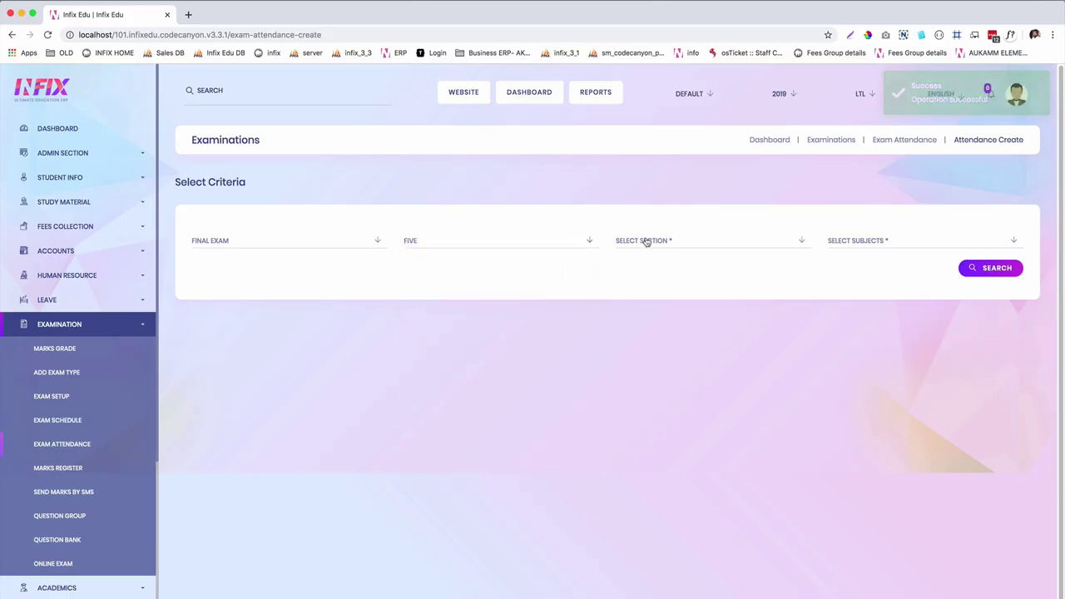
pyautogui.click(643, 241)
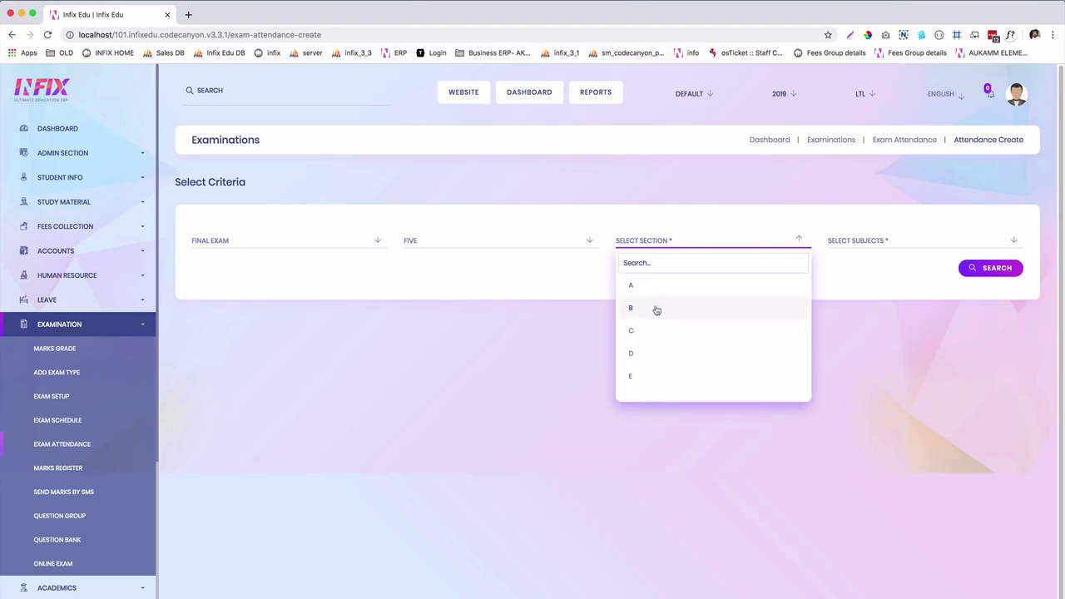
pyautogui.click(661, 293)
pyautogui.click(880, 243)
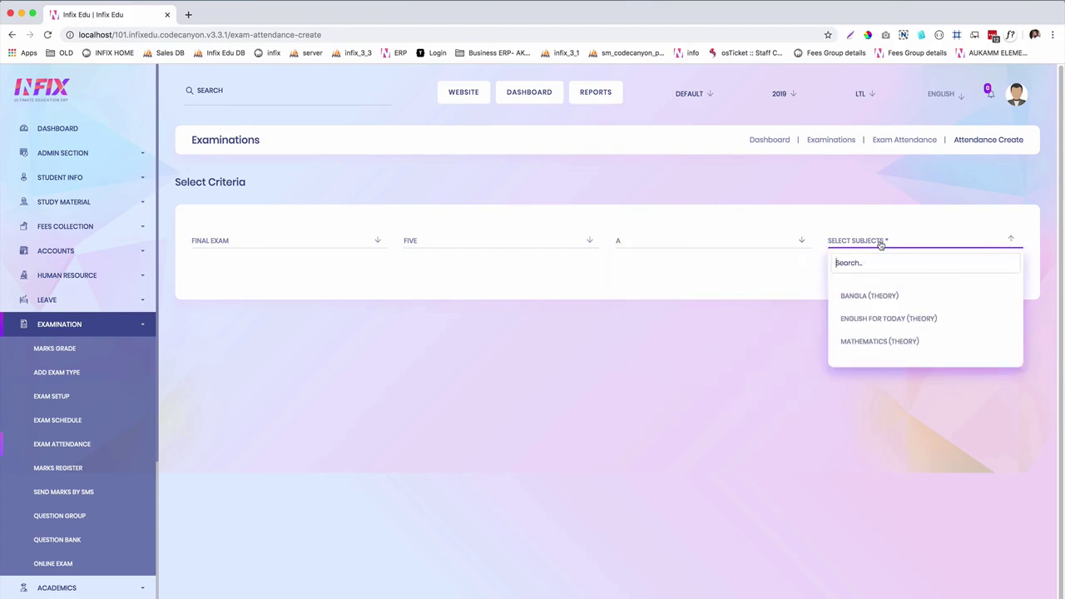
pyautogui.click(882, 338)
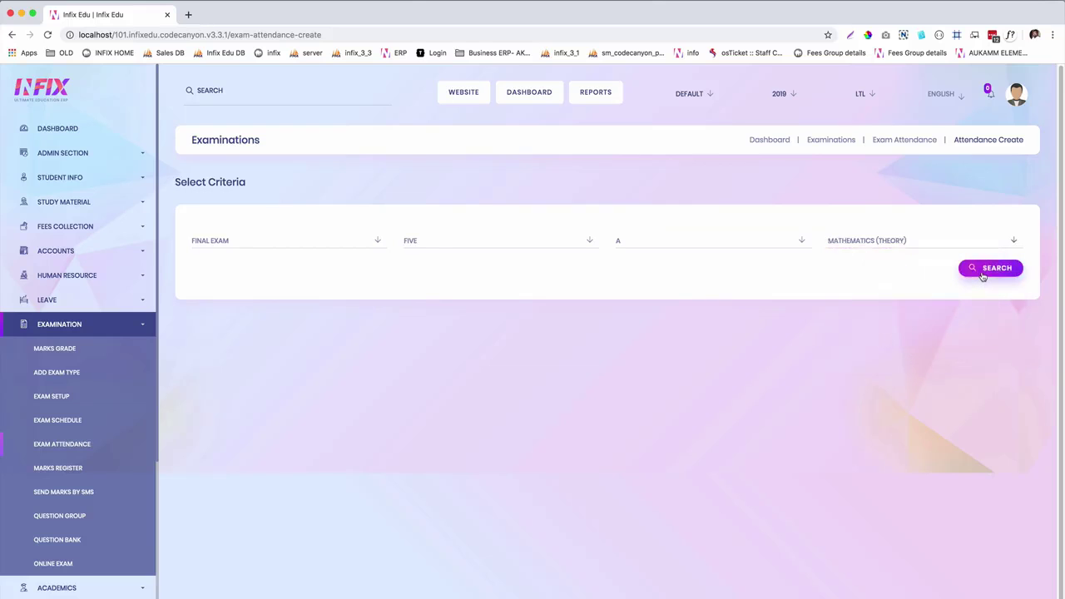
pyautogui.click(980, 276)
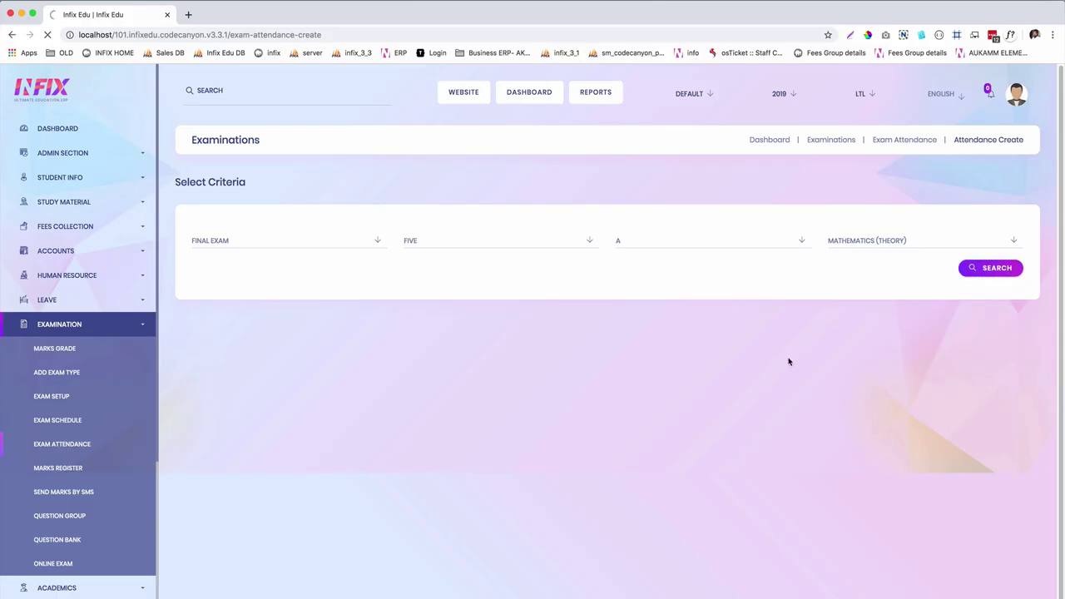
pyautogui.scroll(-1, 678, 355)
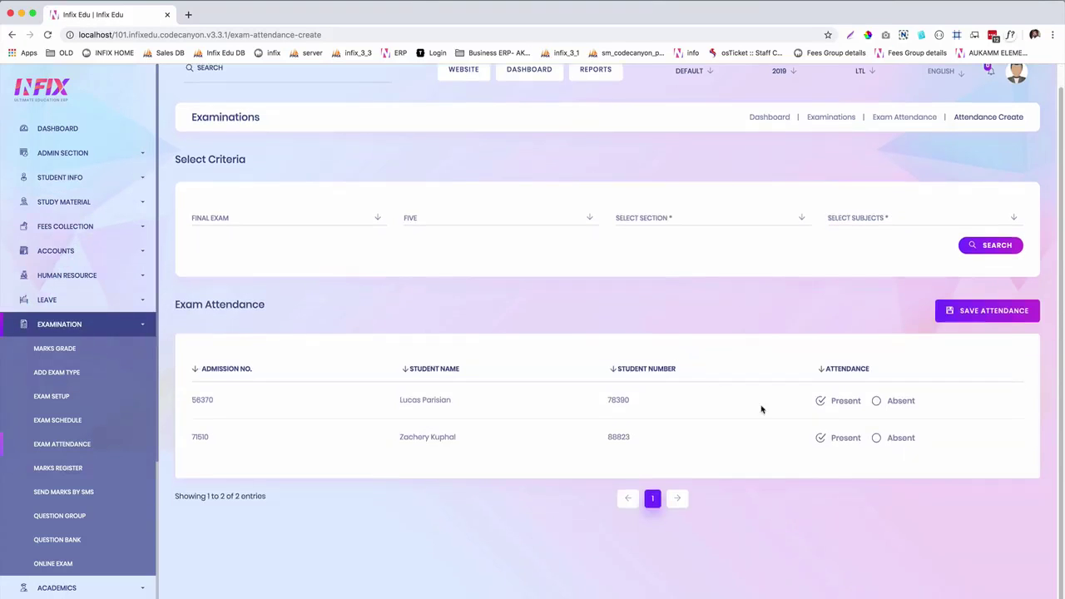
pyautogui.click(982, 312)
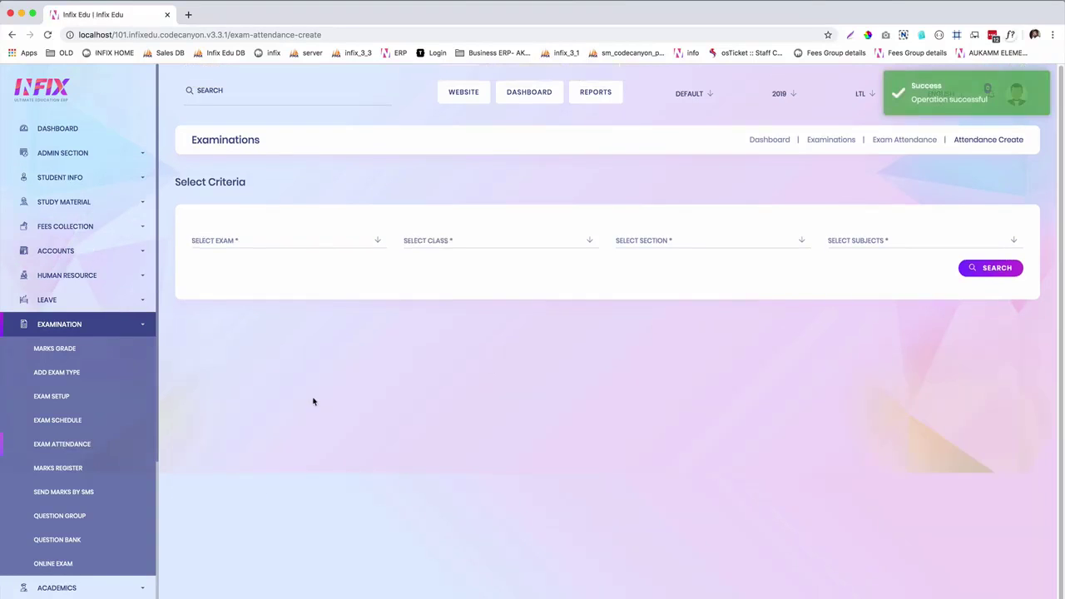
# Step: Start adding marks in the Marks Register and load the Bangla (Theory) students for Final Exam, class Five, section A
pyautogui.click(71, 468)
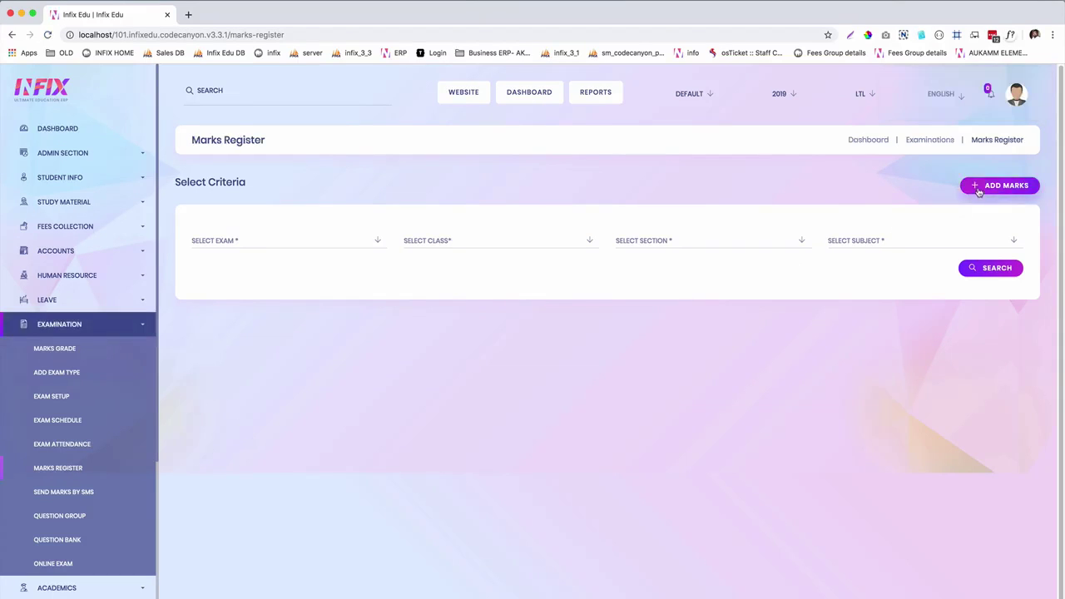
pyautogui.click(978, 192)
pyautogui.click(295, 243)
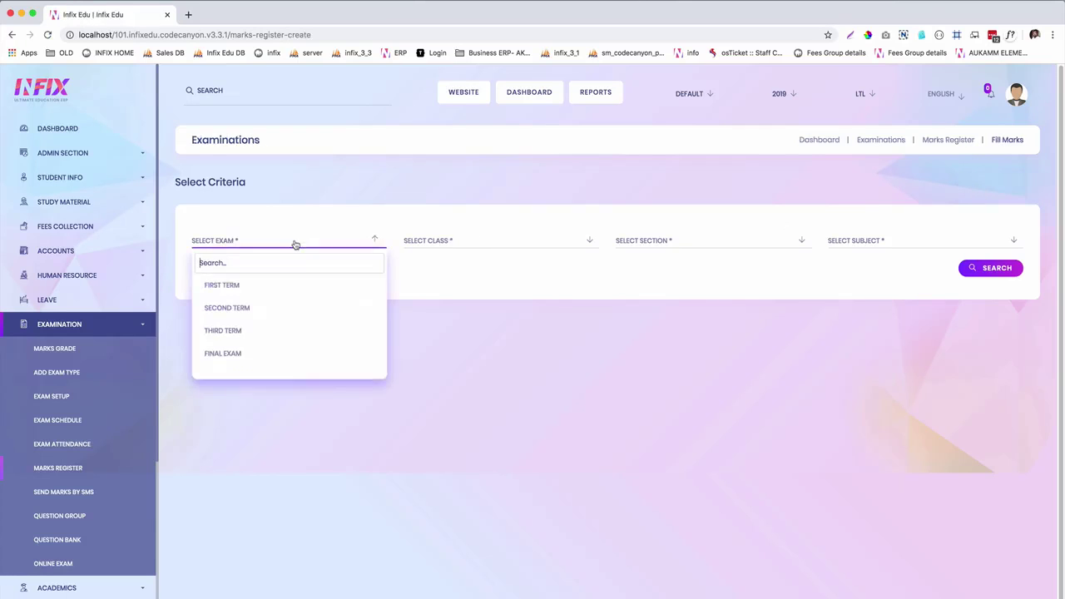
pyautogui.click(274, 354)
pyautogui.click(437, 244)
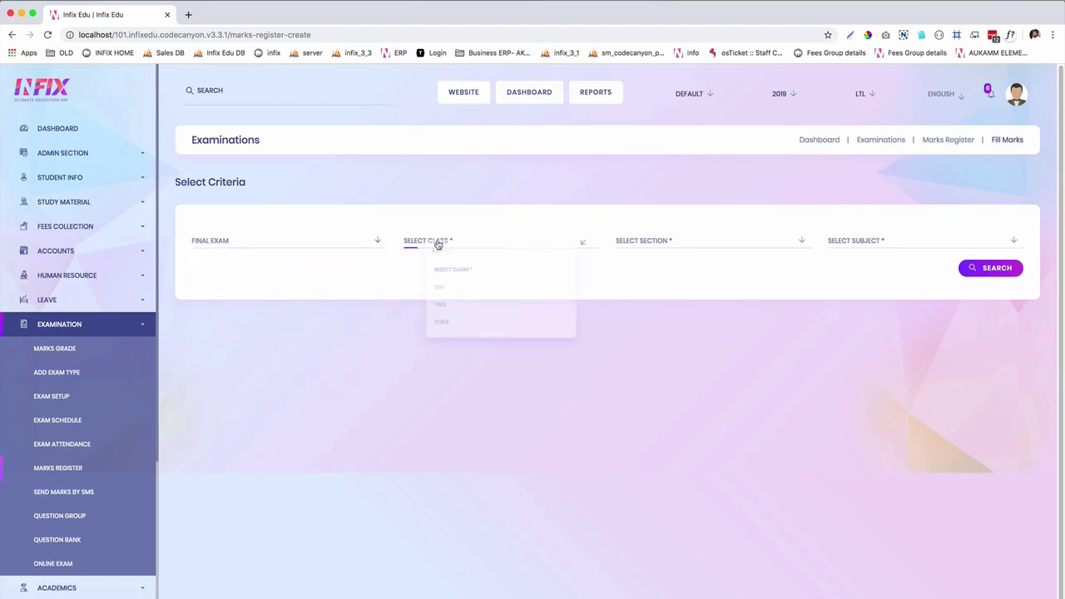
pyautogui.click(440, 358)
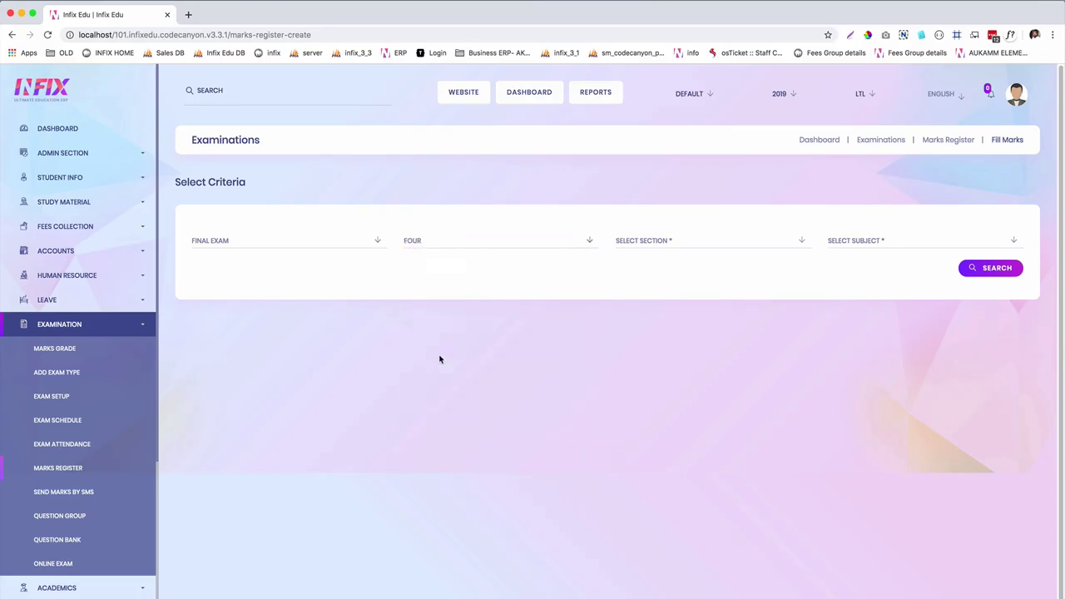
pyautogui.click(454, 243)
pyautogui.click(444, 375)
pyautogui.click(622, 242)
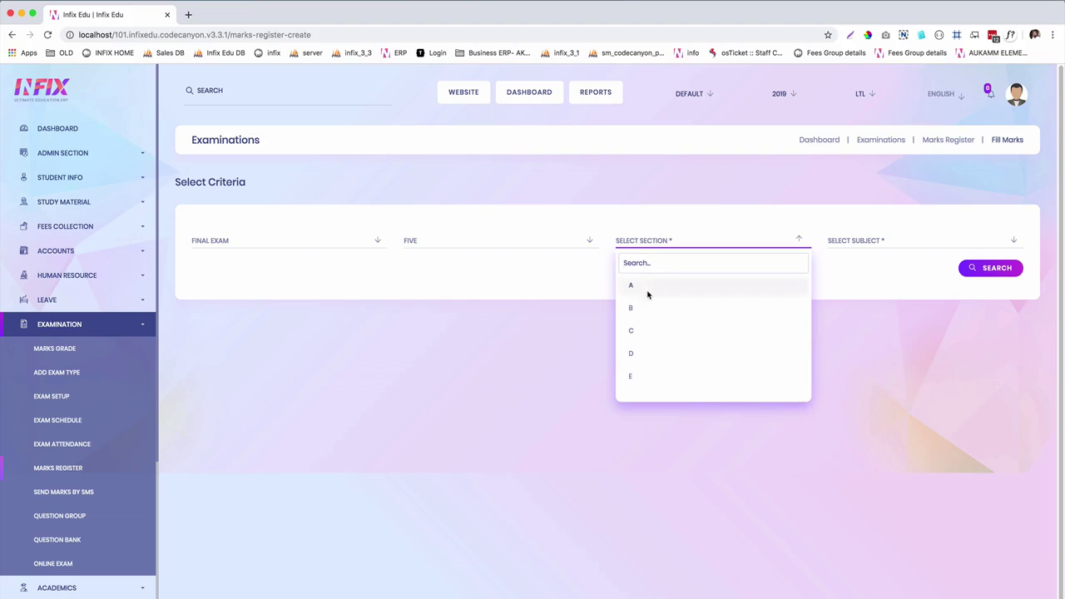
pyautogui.click(647, 291)
pyautogui.click(858, 242)
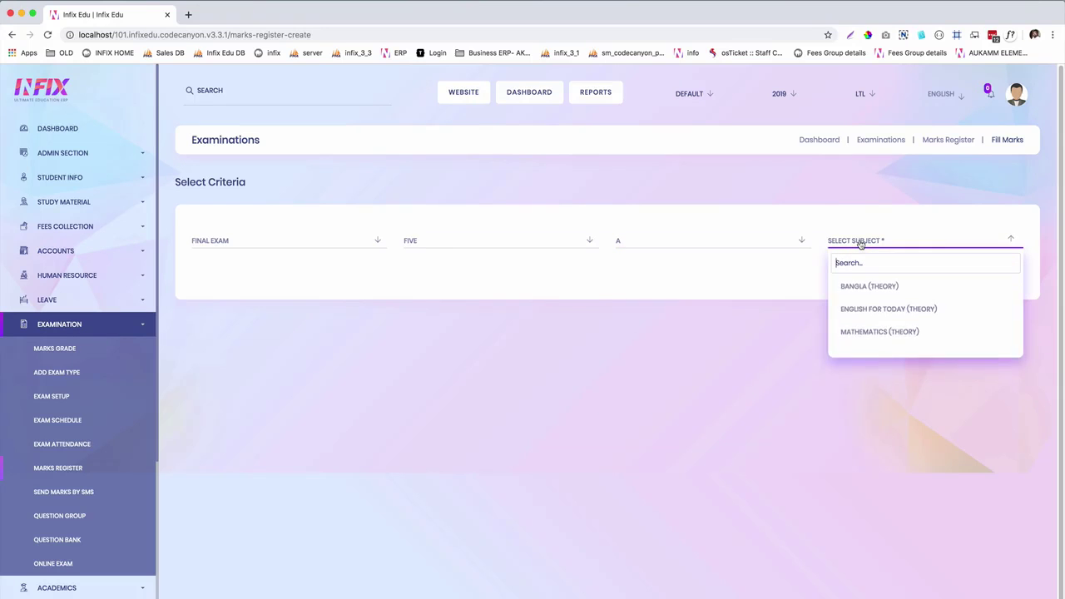
pyautogui.click(869, 286)
pyautogui.click(989, 269)
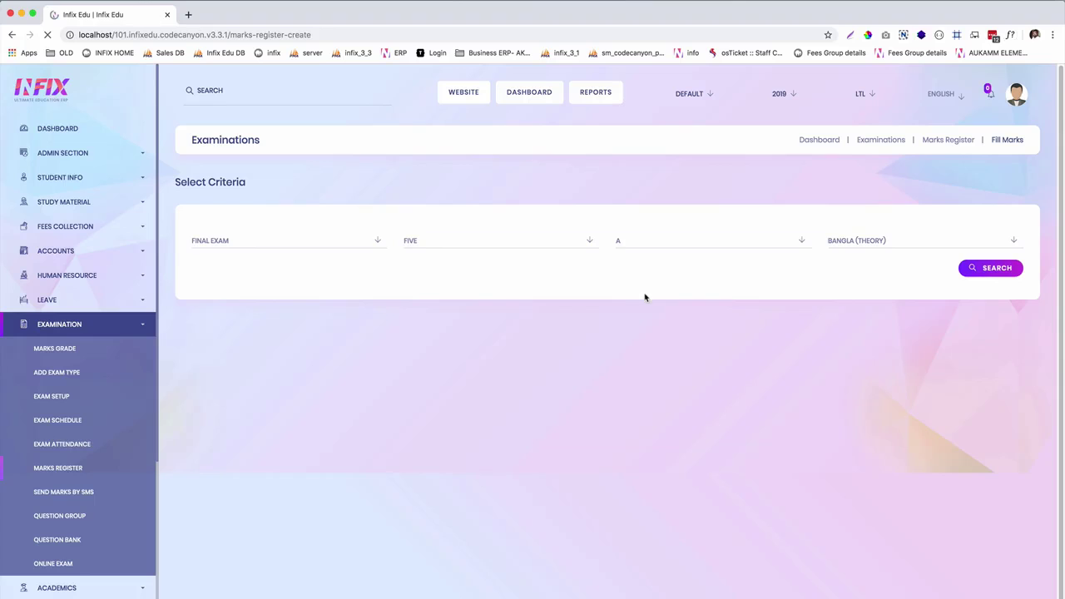
# Step: Enter a Bangla exam mark of 76 for the student marked present and save the marks
pyautogui.scroll(-1, 648, 315)
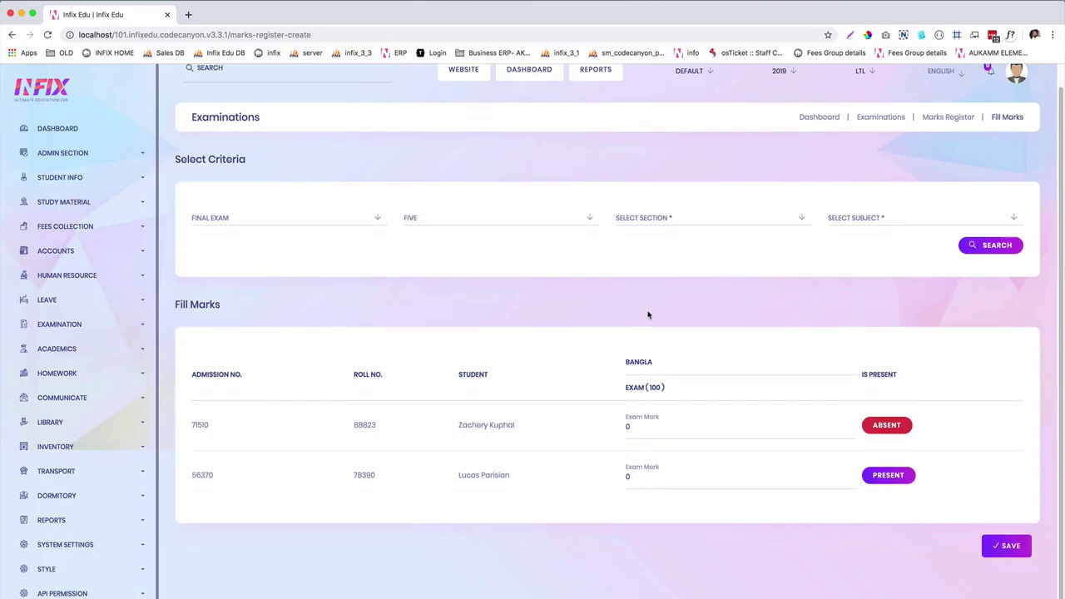
pyautogui.click(628, 426)
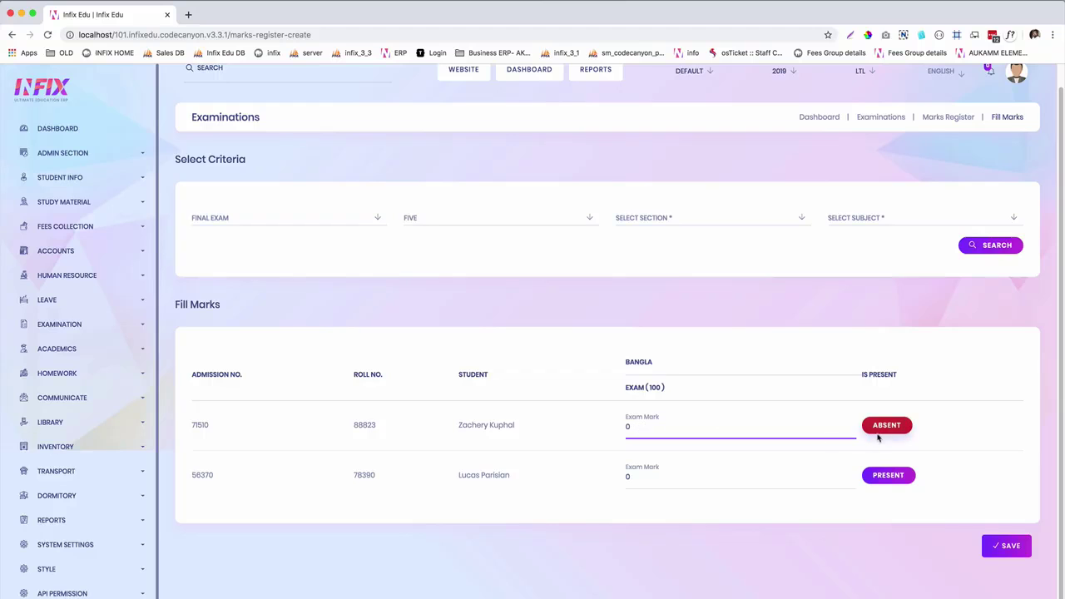
pyautogui.click(624, 479)
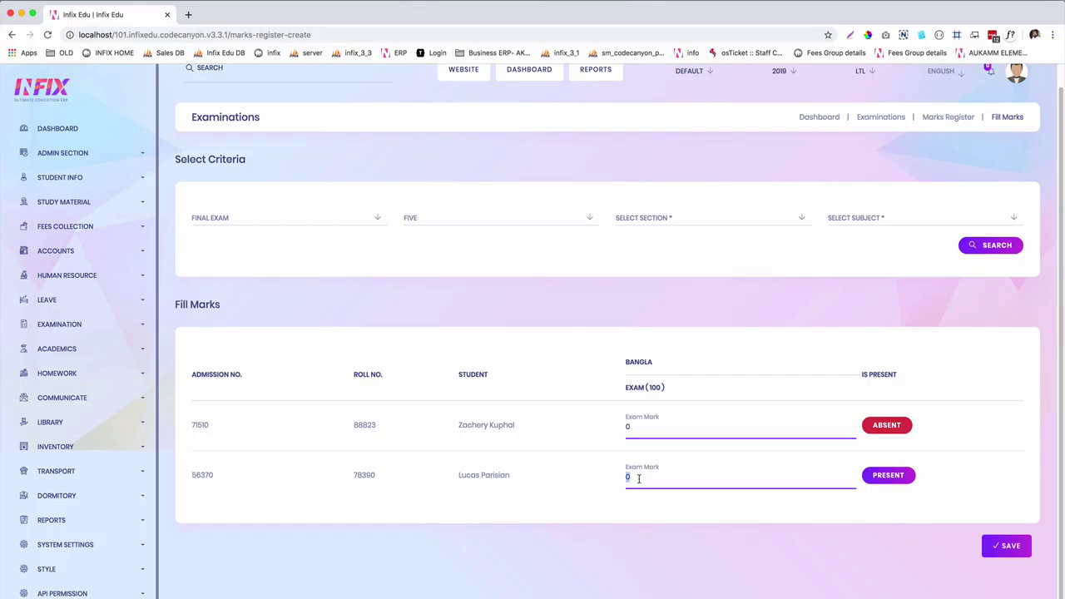
pyautogui.write('76')
pyautogui.click(998, 547)
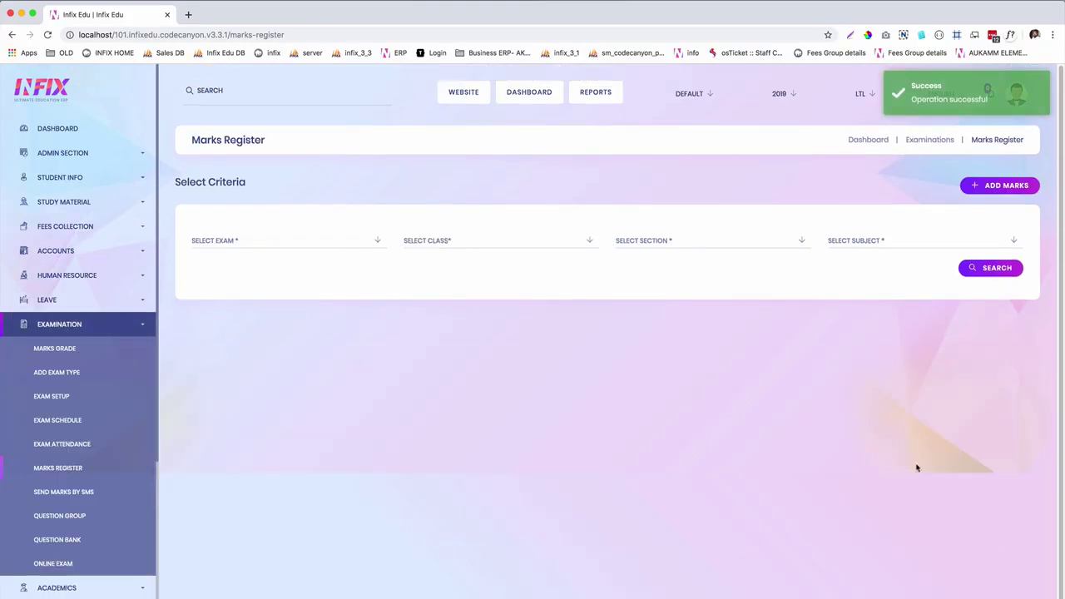
# Step: Start adding marks and load the English For Today (Theory) students for Final Exam, class Five, section A
pyautogui.click(980, 193)
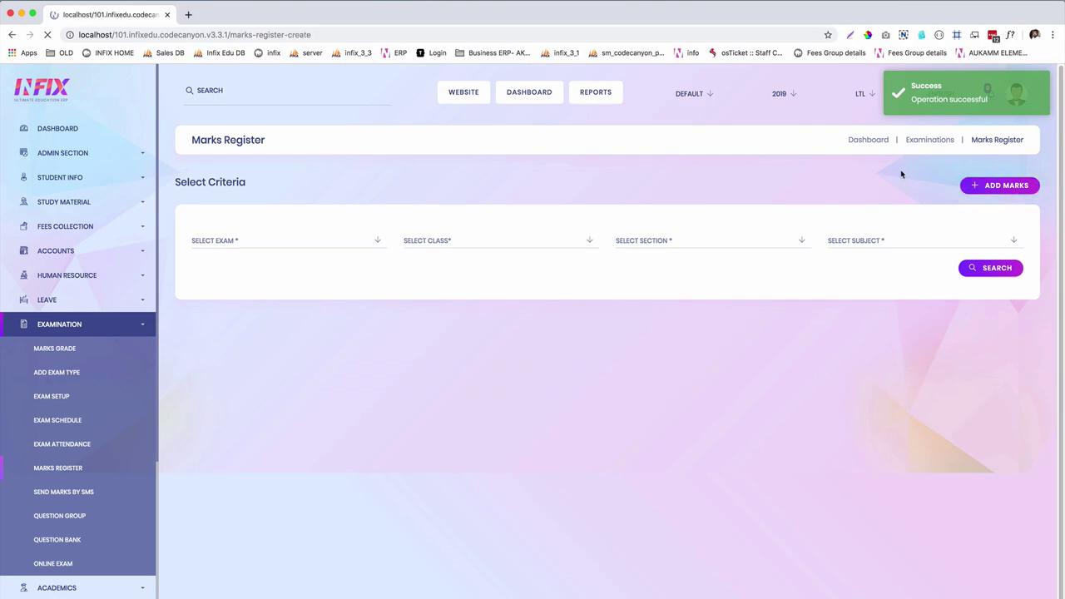
pyautogui.click(244, 247)
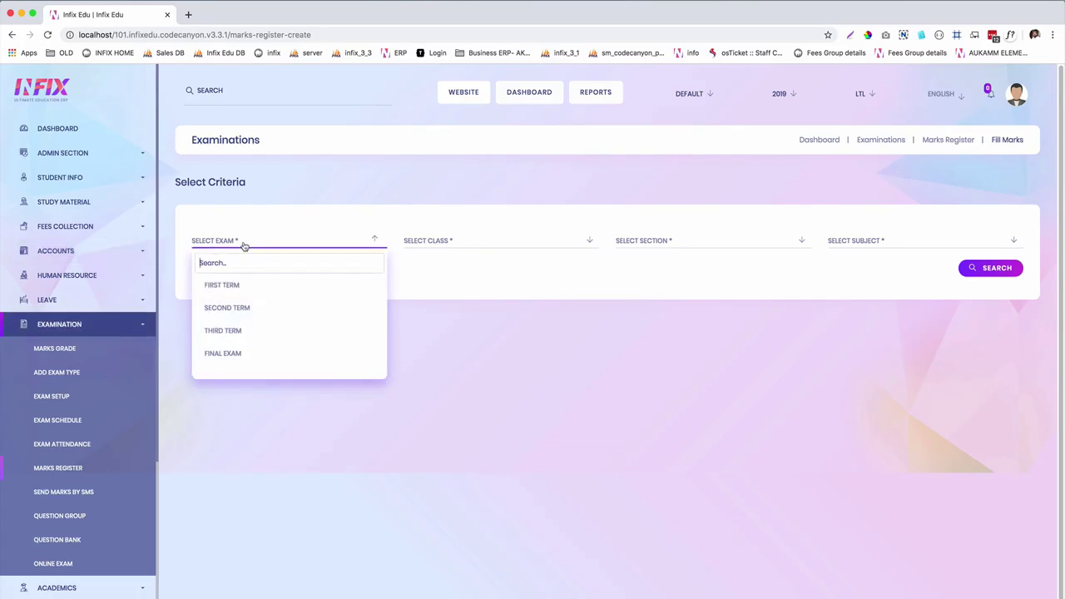
pyautogui.click(239, 352)
pyautogui.click(455, 237)
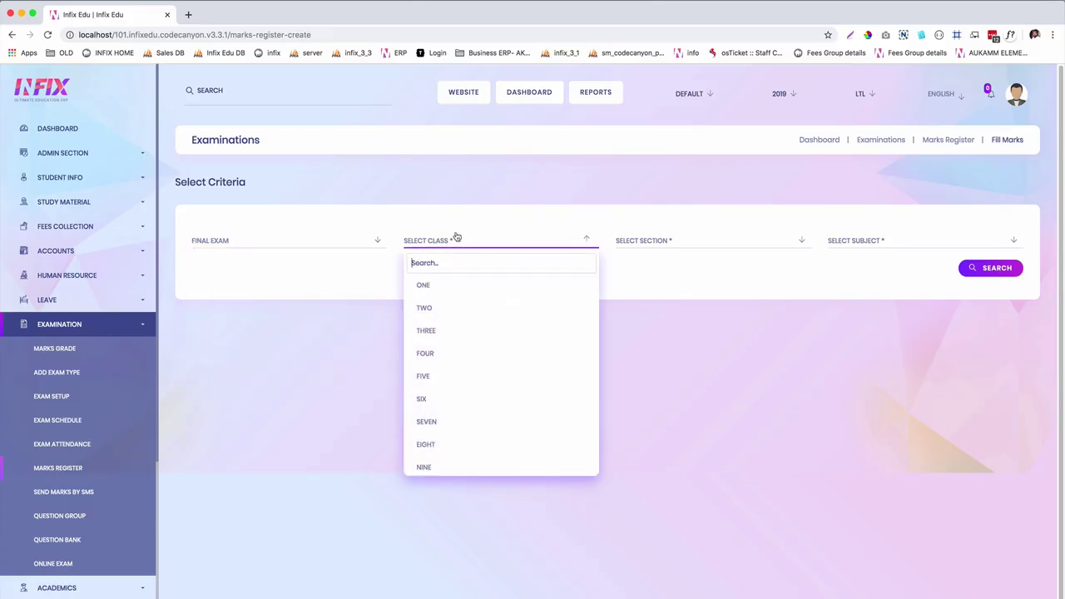
pyautogui.click(452, 379)
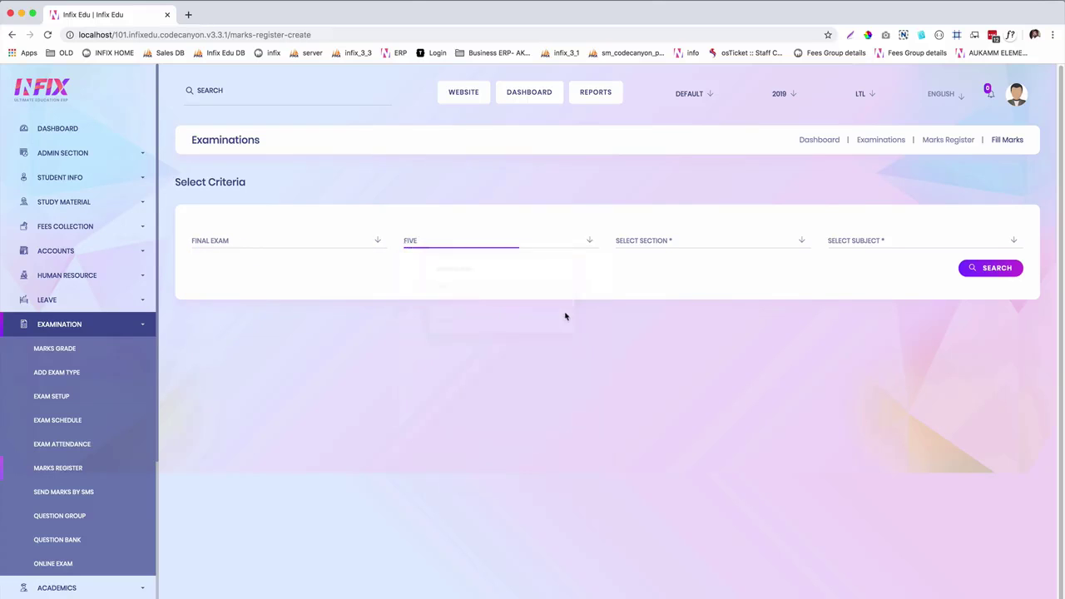
pyautogui.click(635, 241)
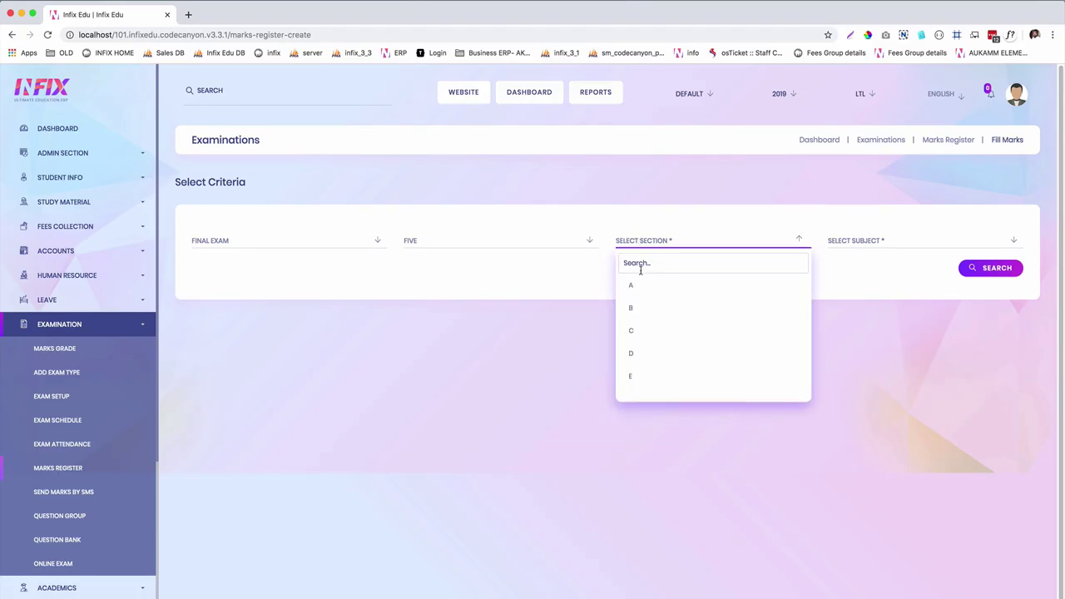
pyautogui.click(642, 288)
pyautogui.click(885, 245)
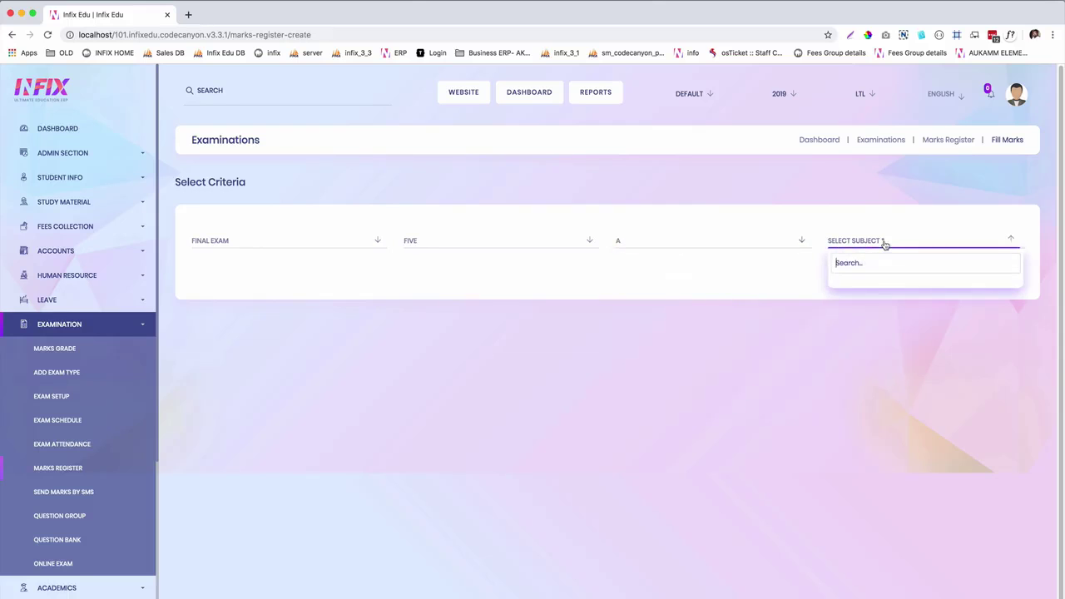
pyautogui.click(883, 306)
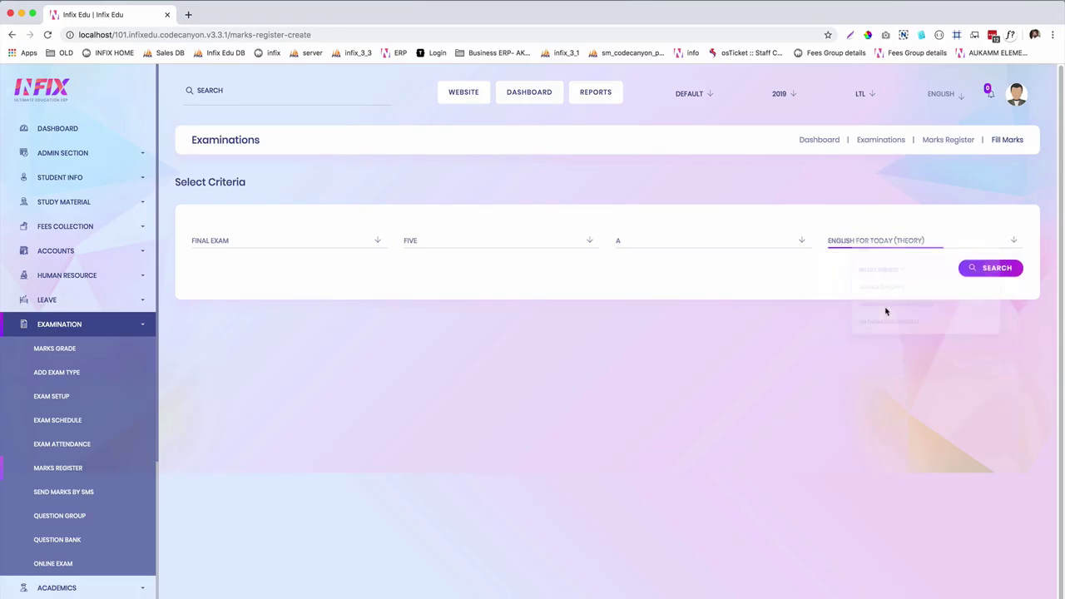
pyautogui.click(974, 268)
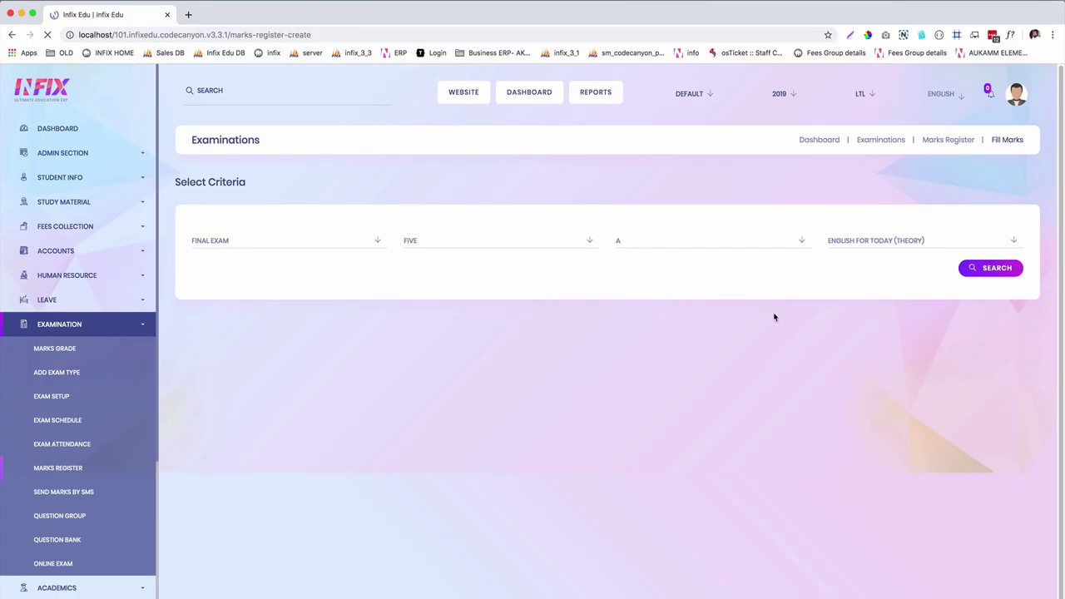
# Step: Enter English For Today exam marks of 74 for the first listed student and 56 for the second, and save them
pyautogui.scroll(-1, 774, 317)
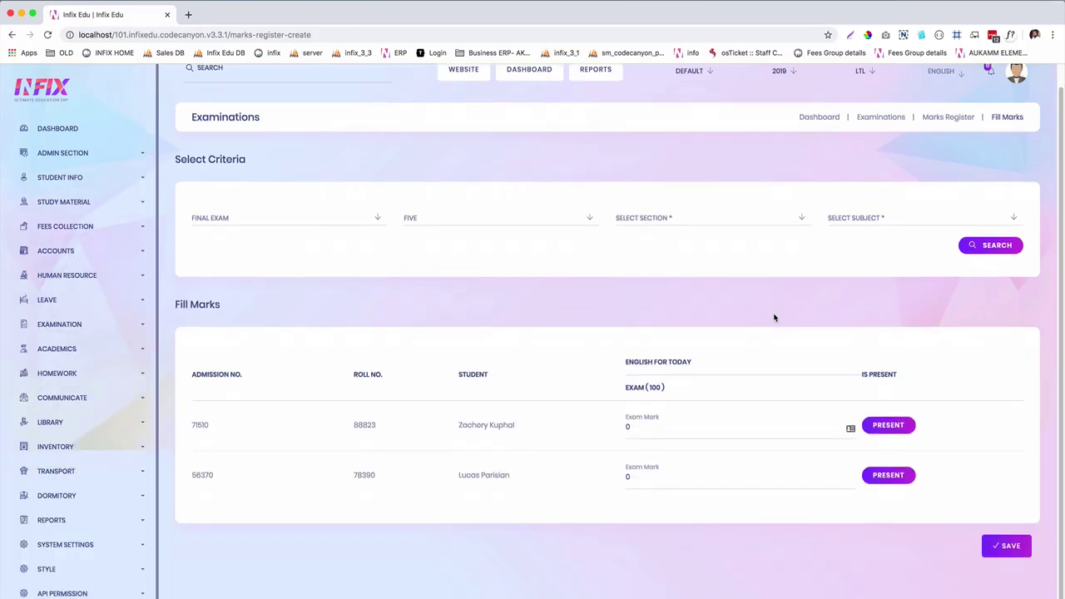
pyautogui.click(625, 431)
pyautogui.write('74')
pyautogui.click(626, 479)
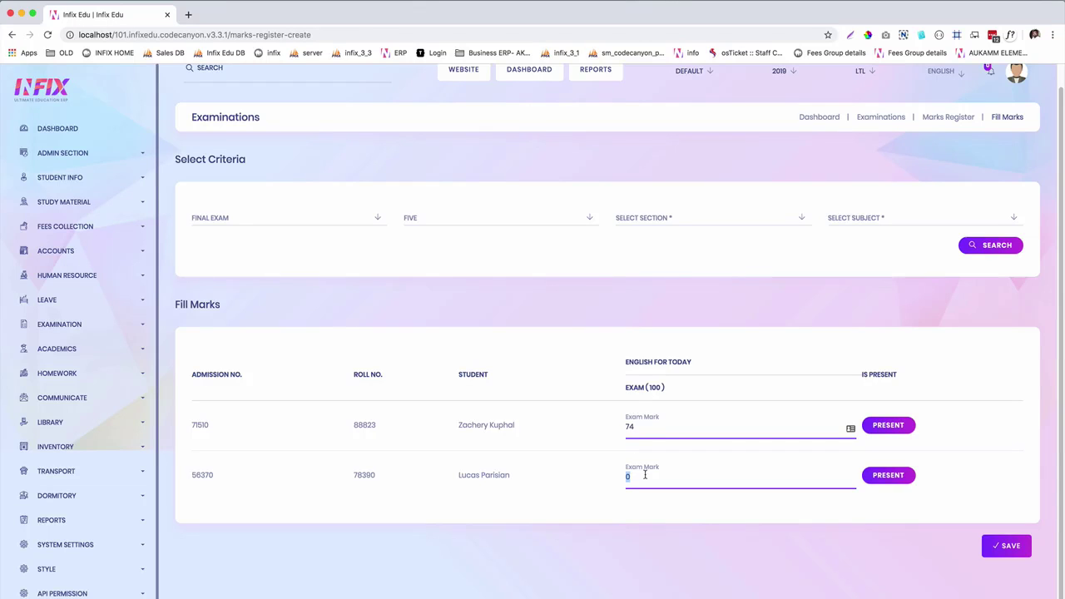
pyautogui.write('56')
pyautogui.click(996, 546)
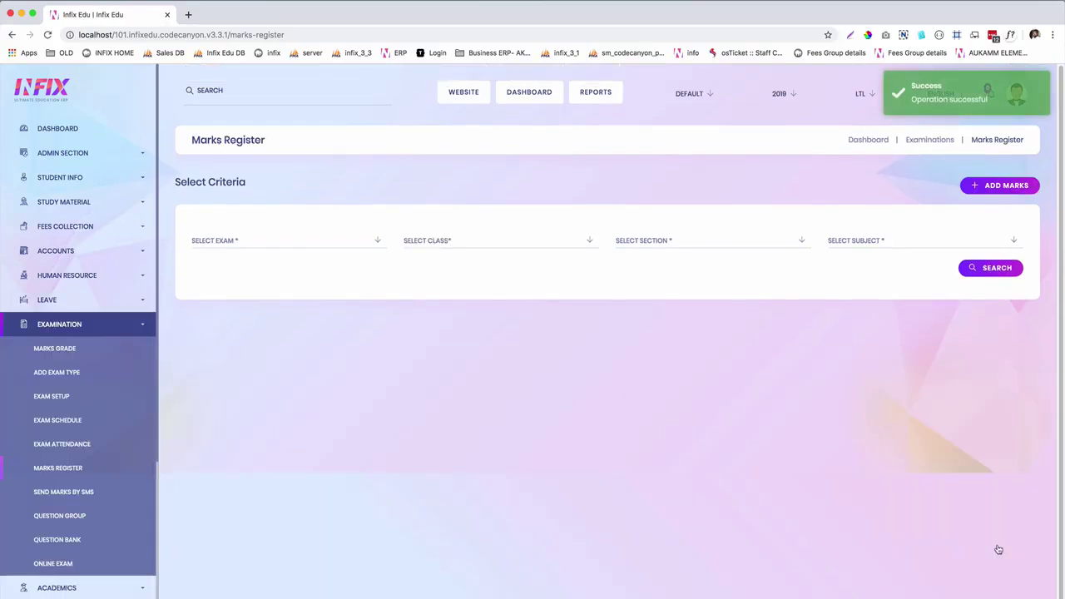
# Step: Start adding marks and load the Mathematics (Theory) students for Final Exam, class Five, section A
pyautogui.click(978, 188)
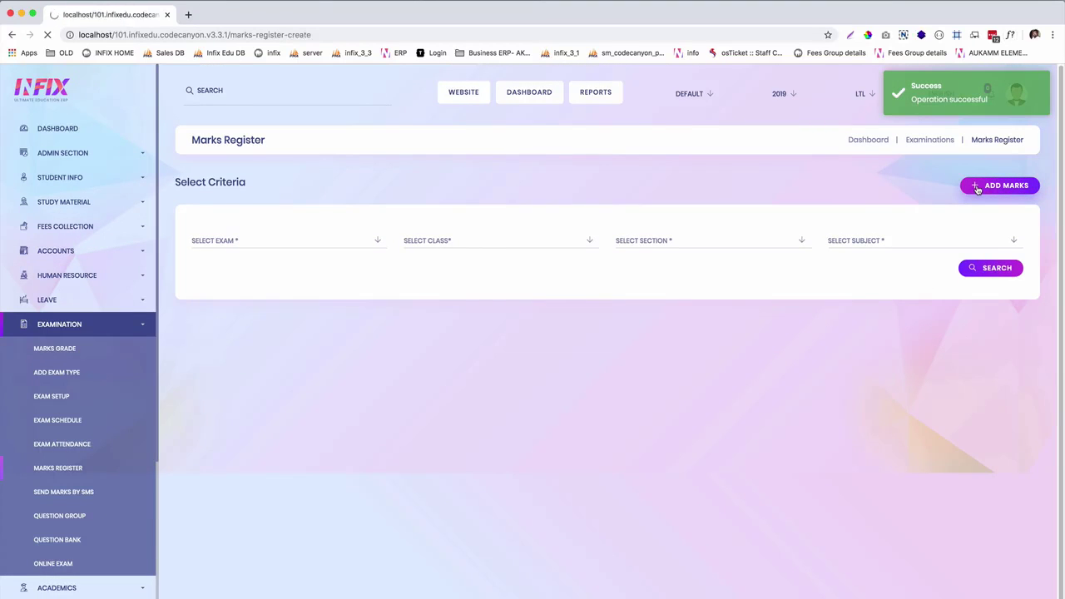
pyautogui.click(270, 248)
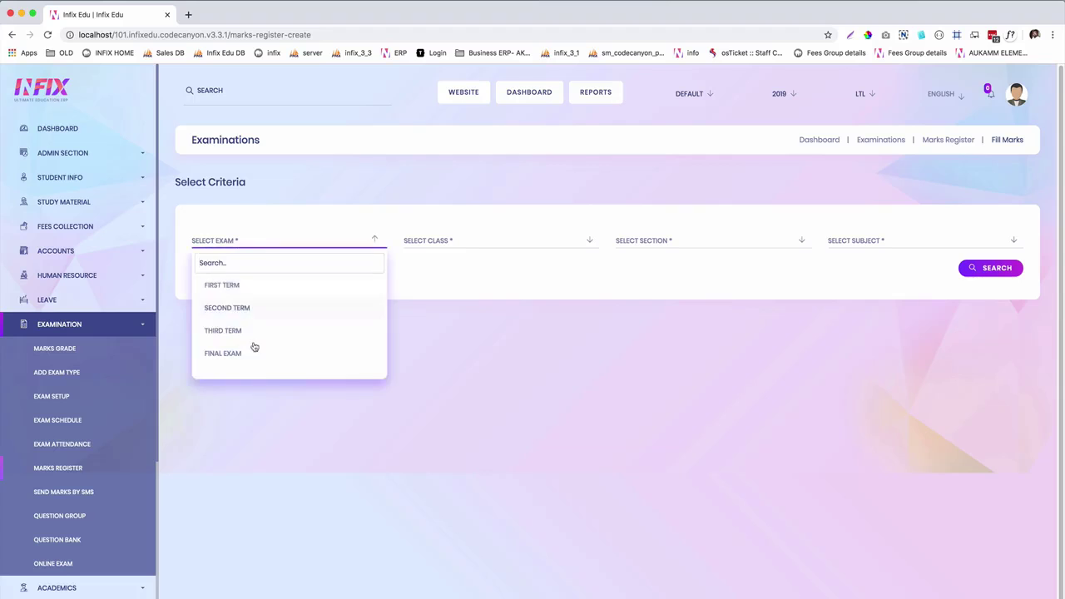
pyautogui.click(331, 329)
pyautogui.click(456, 240)
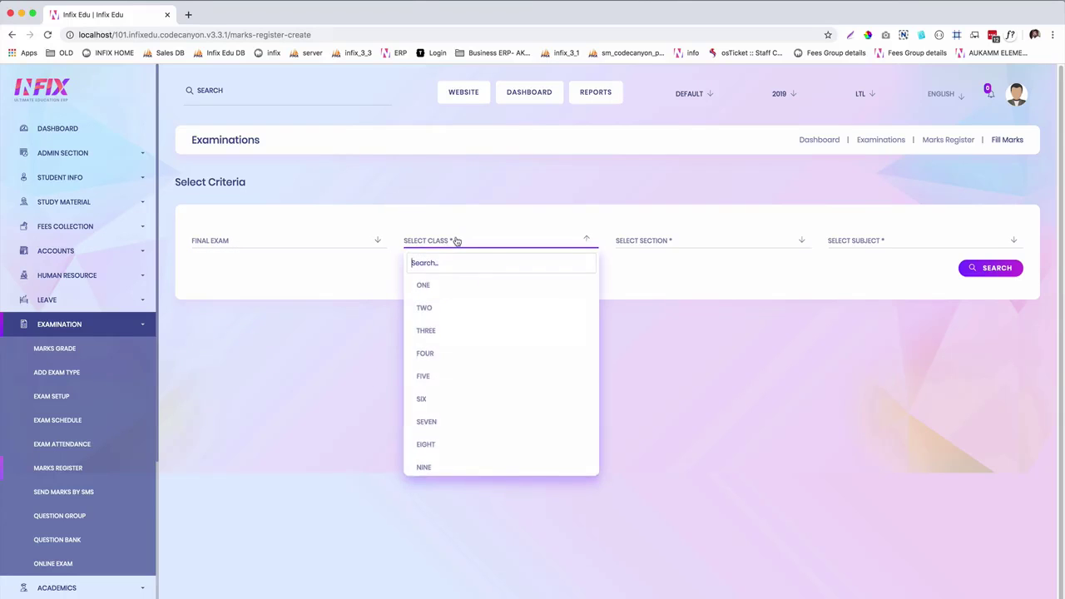
pyautogui.click(444, 377)
pyautogui.click(679, 246)
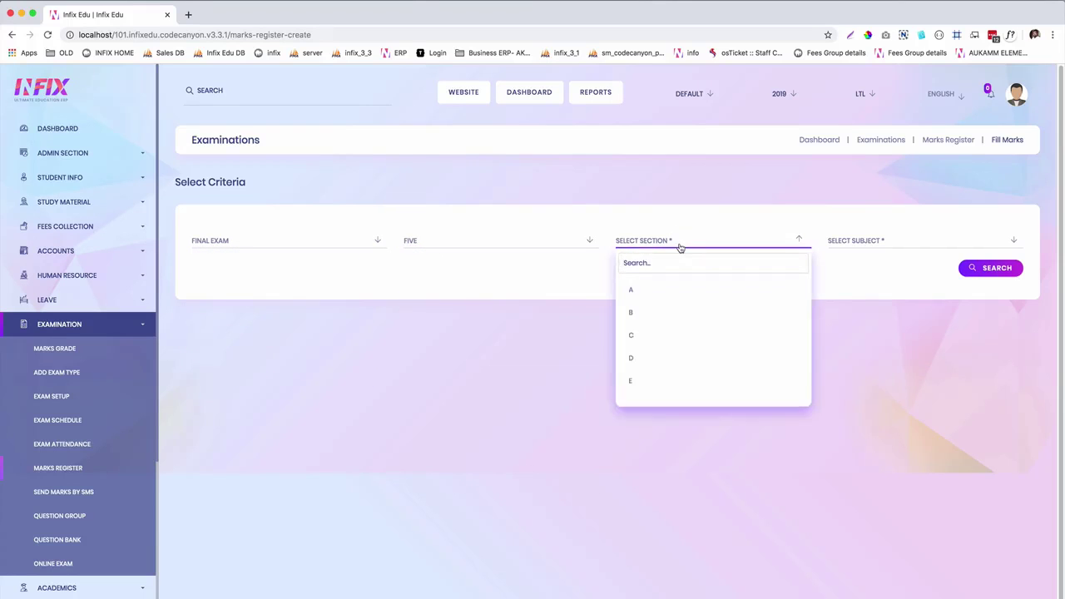
pyautogui.click(673, 285)
pyautogui.click(861, 244)
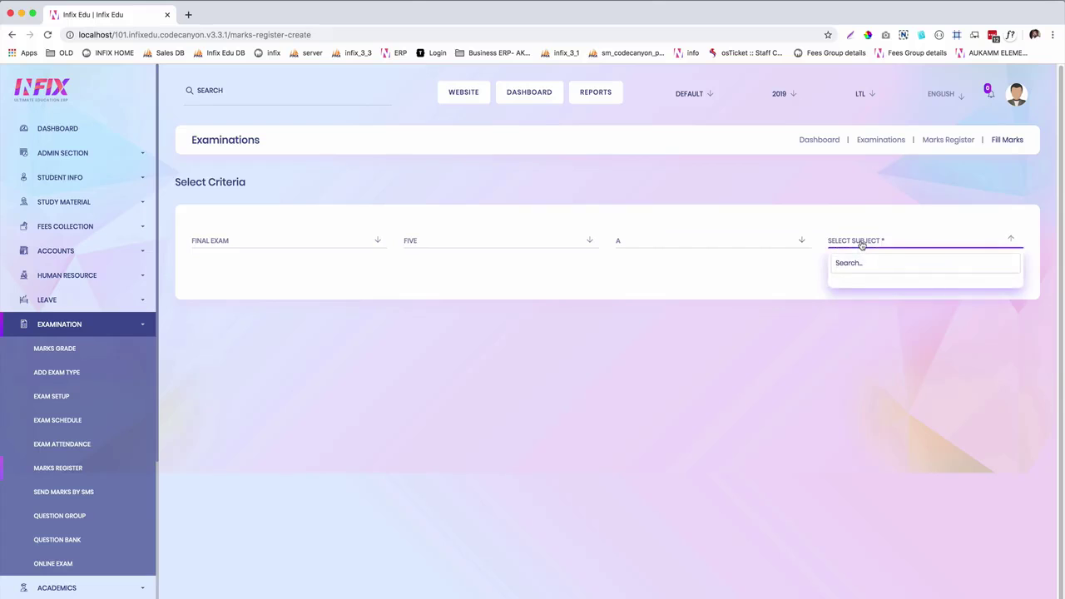
pyautogui.click(865, 330)
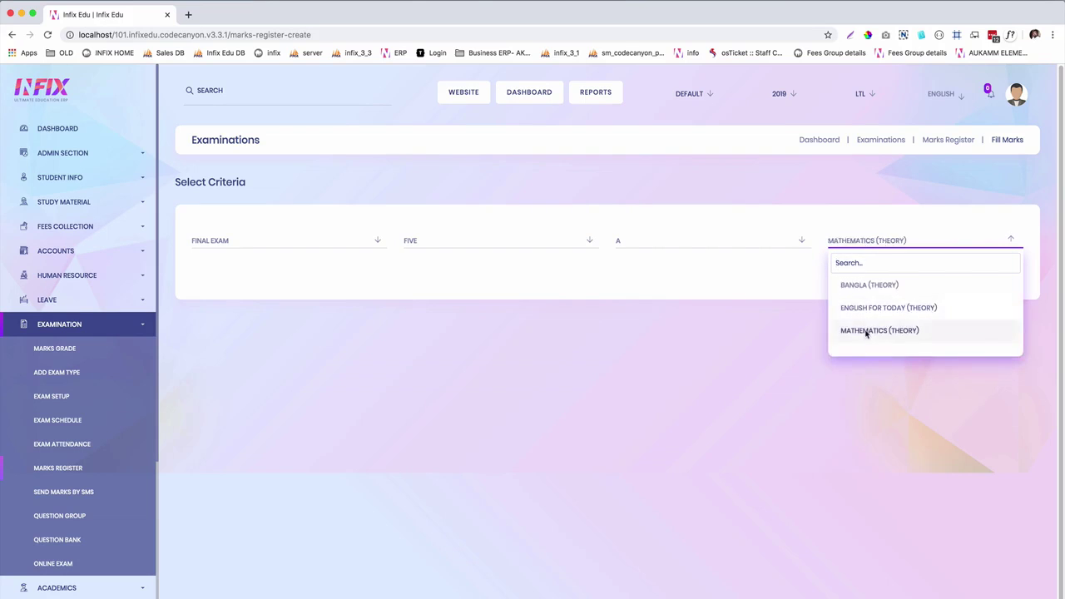
pyautogui.click(990, 269)
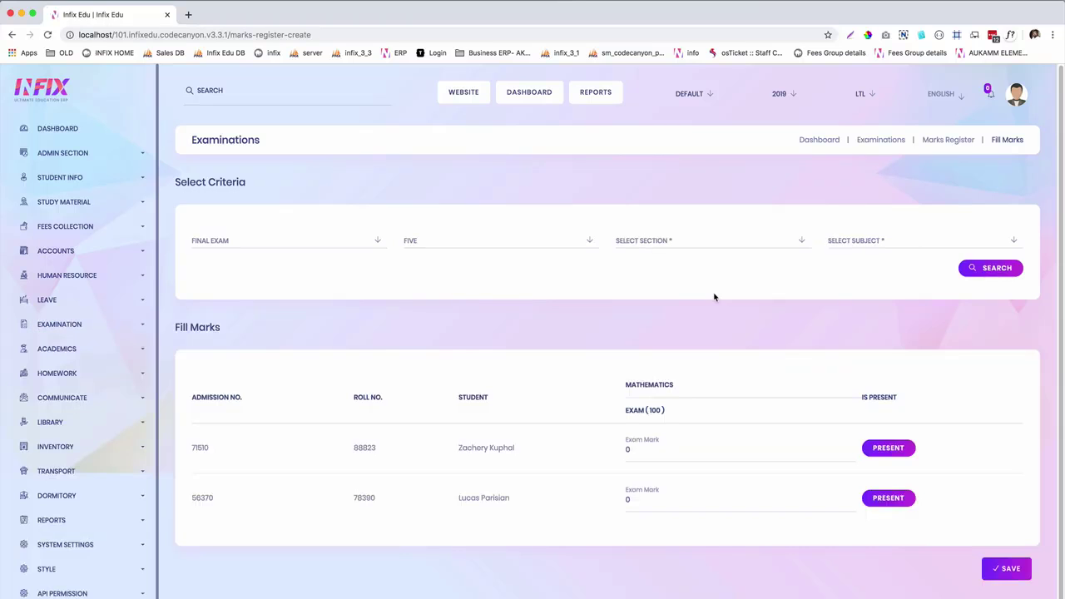
# Step: Enter Mathematics exam marks of 55 for the first listed student and 74 for the second, and save them
pyautogui.click(649, 450)
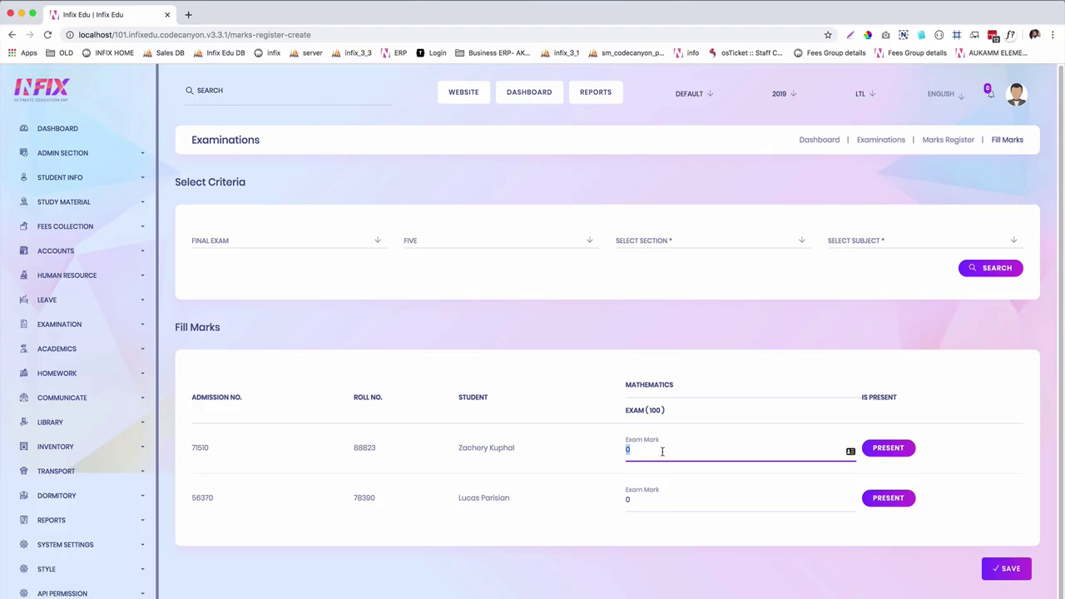
pyautogui.write('55')
pyautogui.click(633, 500)
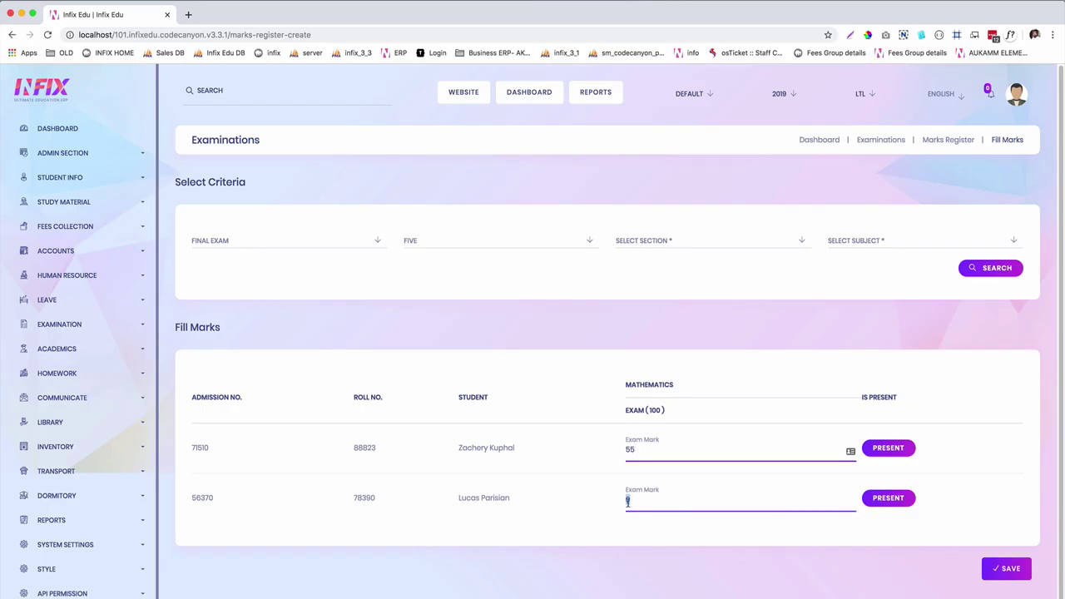
pyautogui.write('74')
pyautogui.click(1007, 571)
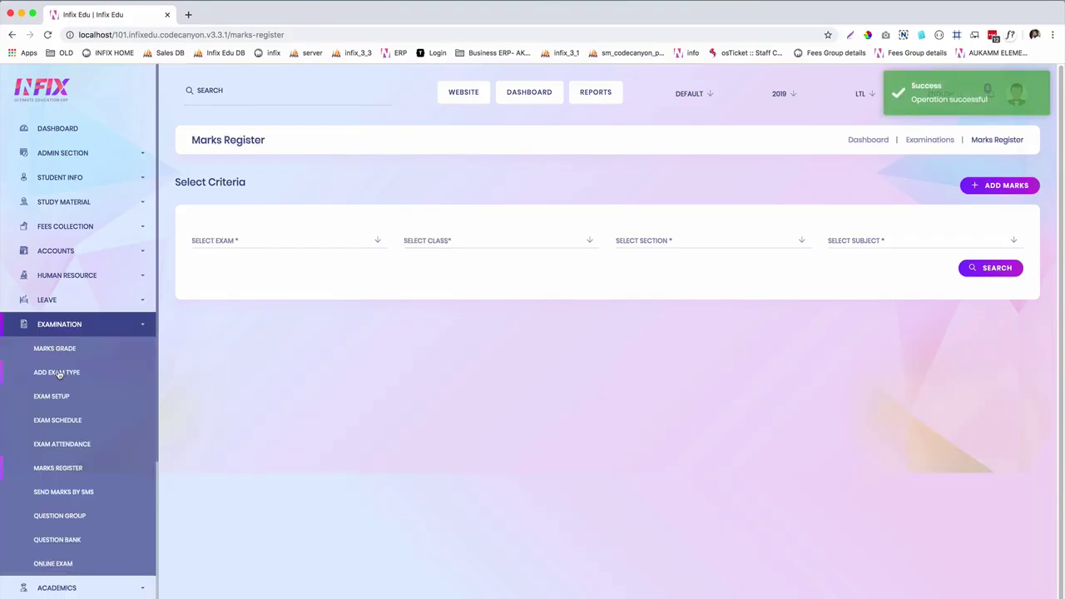
# Step: Generate the Merit List Report for Final Exam, class Five, section A
pyautogui.click(46, 329)
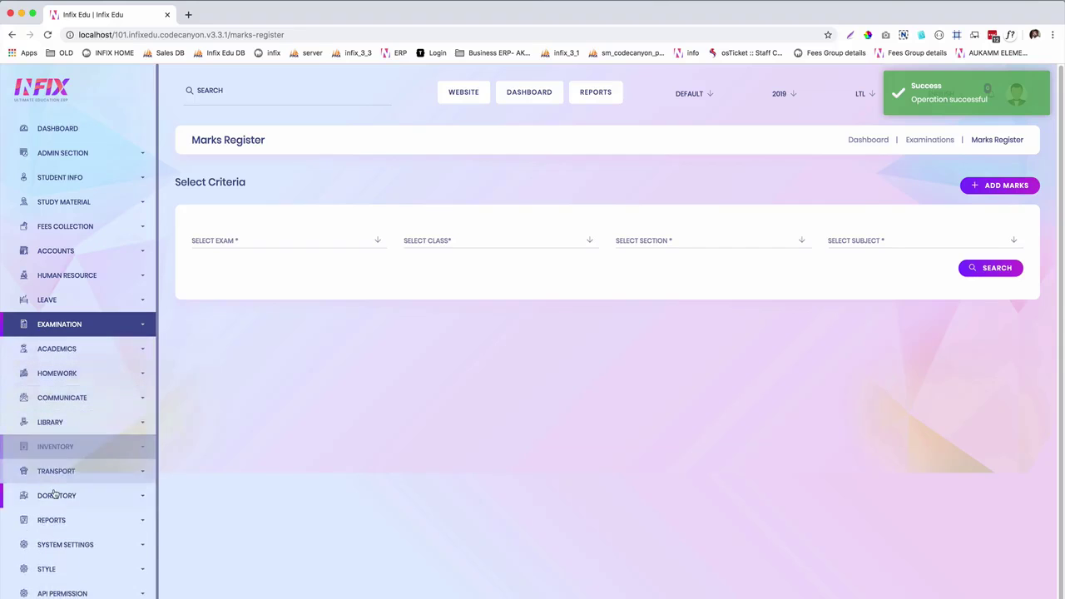
pyautogui.click(50, 519)
pyautogui.scroll(-4, 66, 466)
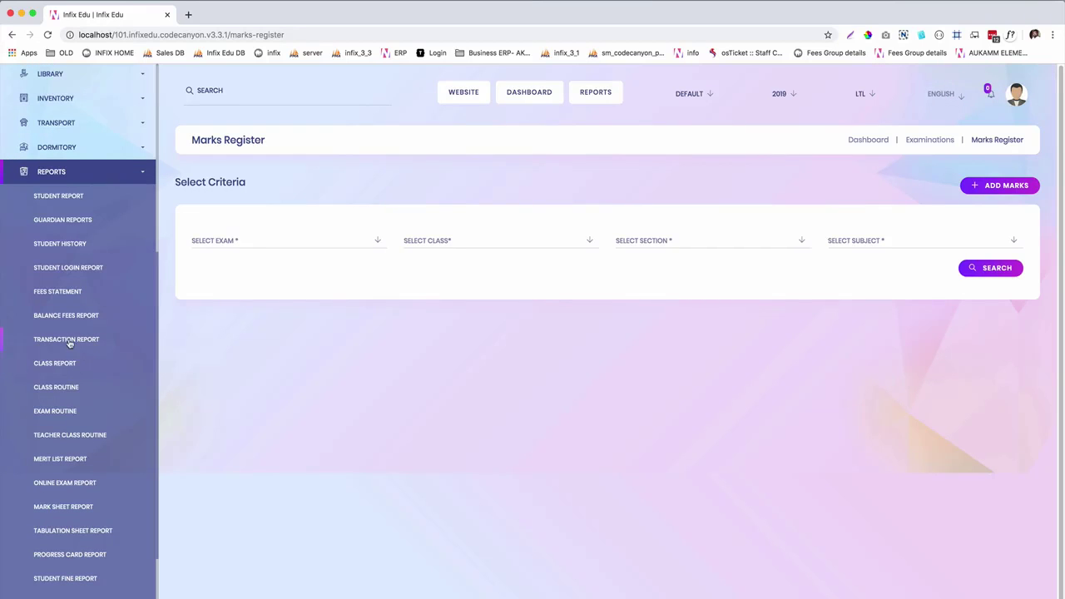
pyautogui.scroll(-1, 75, 391)
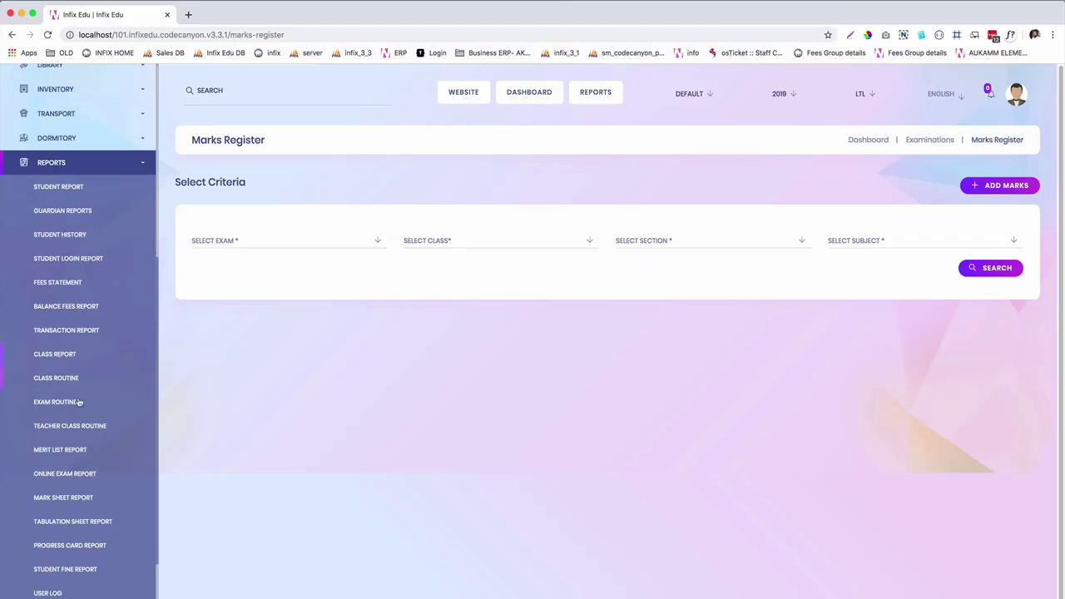
pyautogui.click(67, 453)
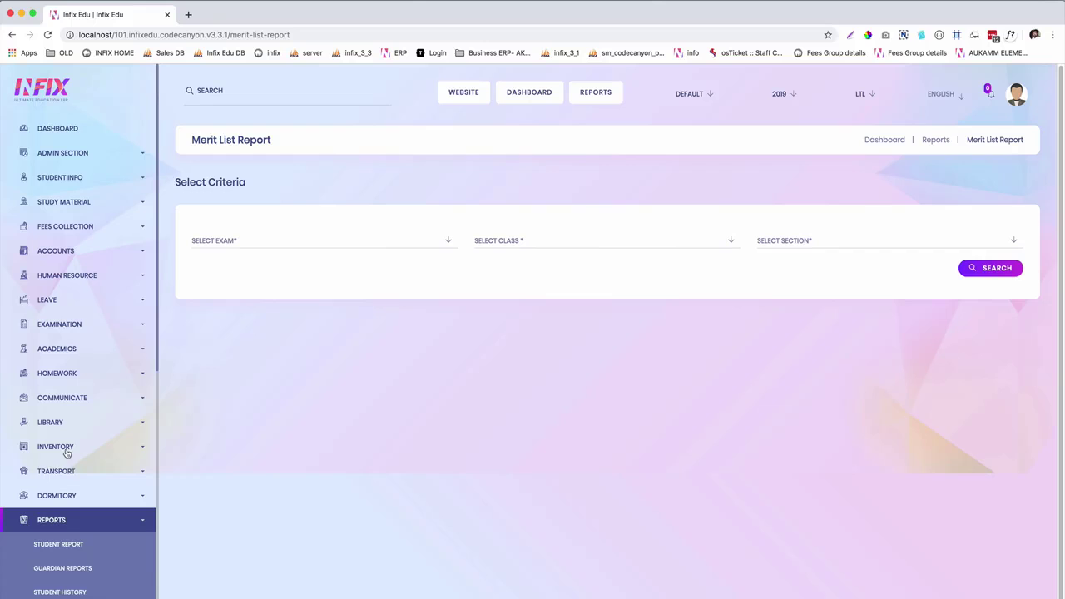
pyautogui.click(279, 248)
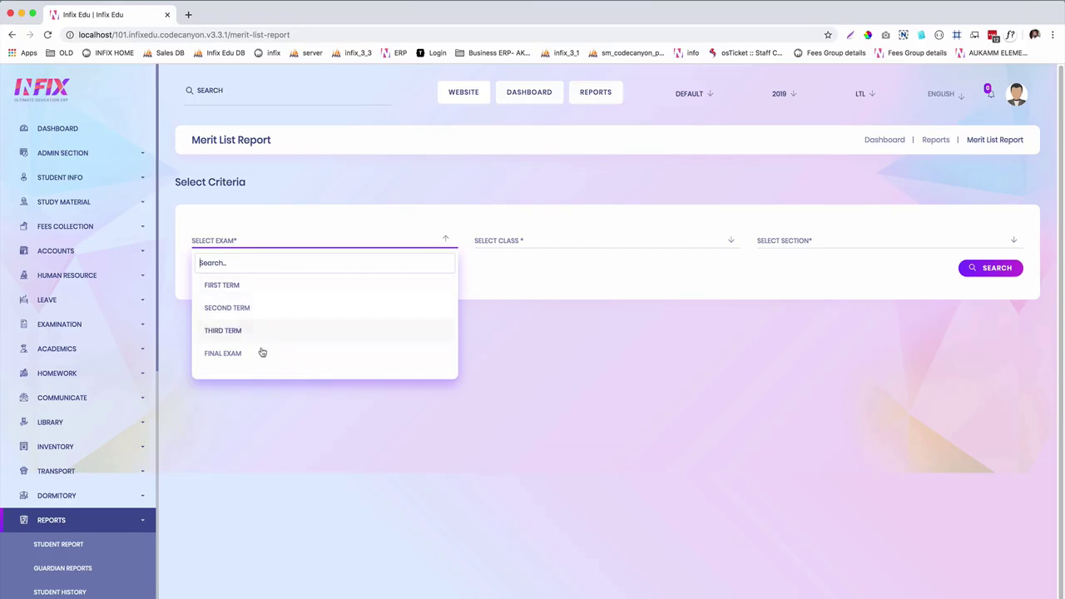
pyautogui.click(261, 352)
pyautogui.click(525, 241)
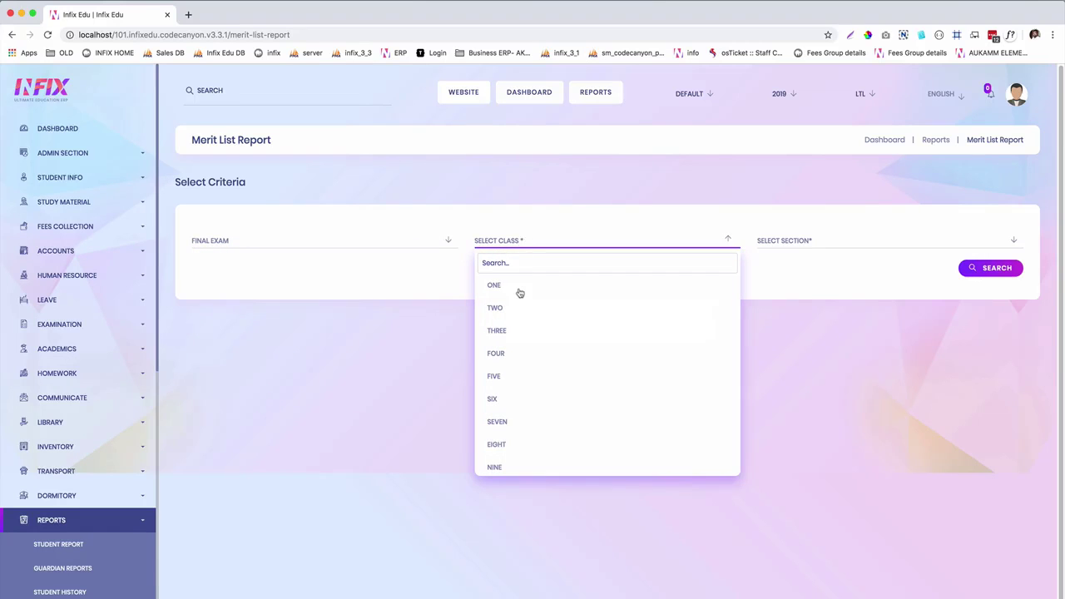
pyautogui.click(509, 378)
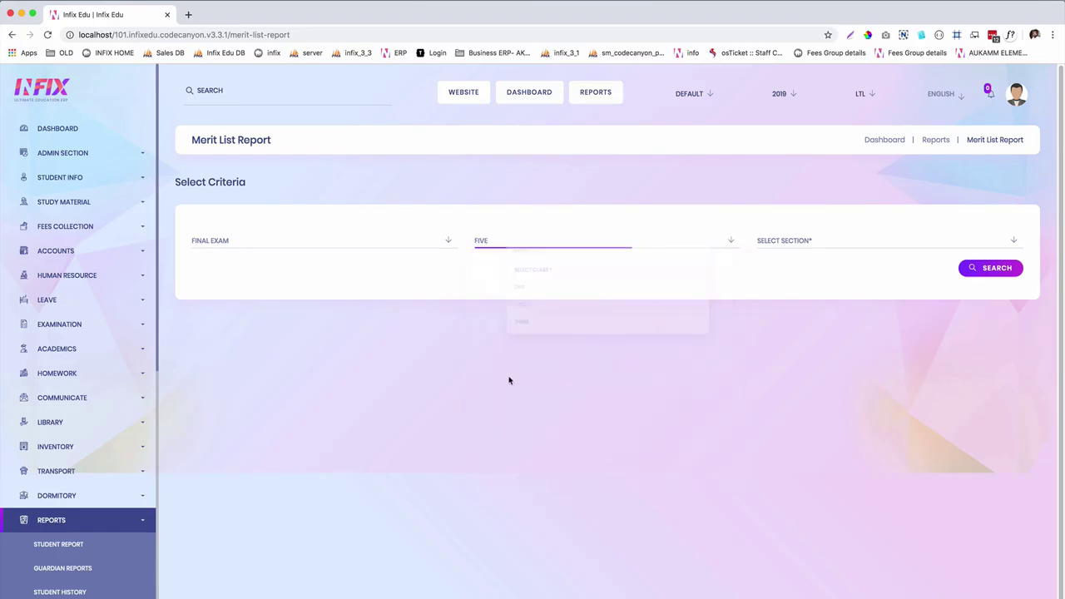
pyautogui.click(796, 241)
pyautogui.click(798, 286)
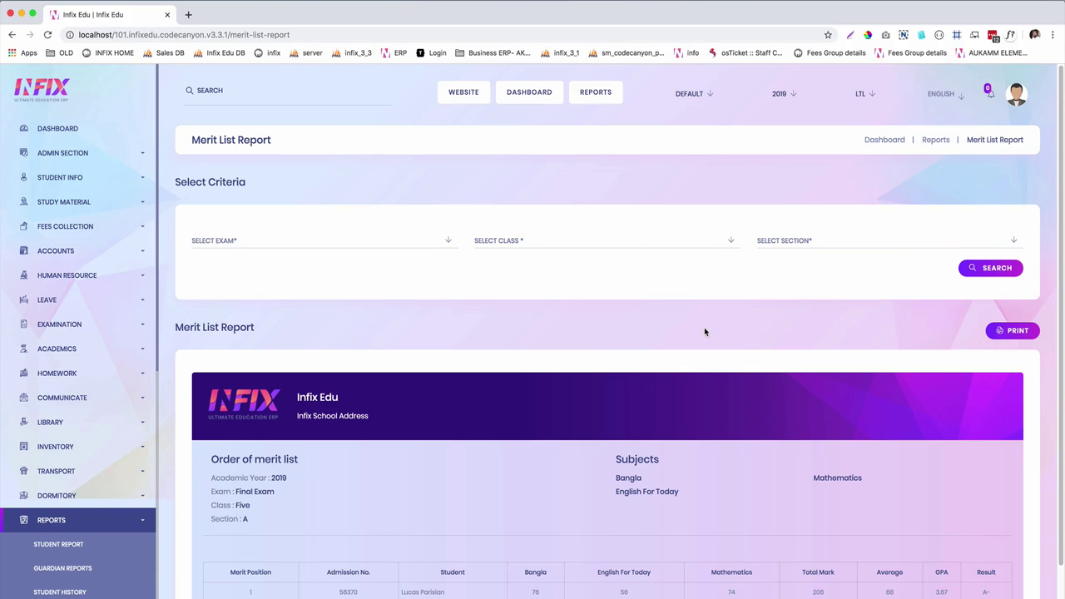
# Step: Examine the students' marks and results in the merit list, view its printable version and close that version
pyautogui.scroll(-2, 703, 331)
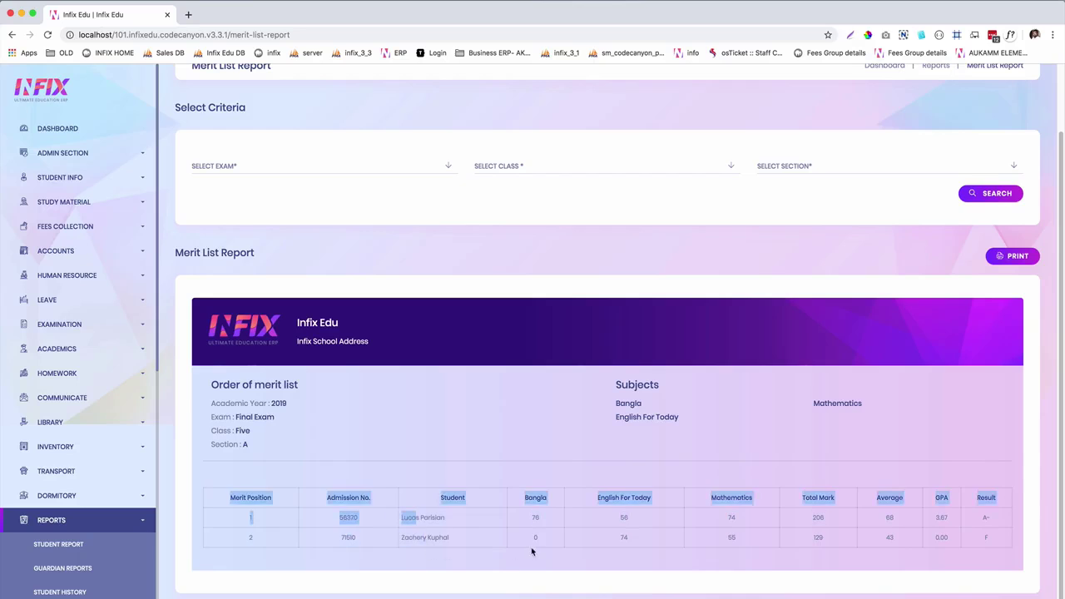
pyautogui.click(631, 539)
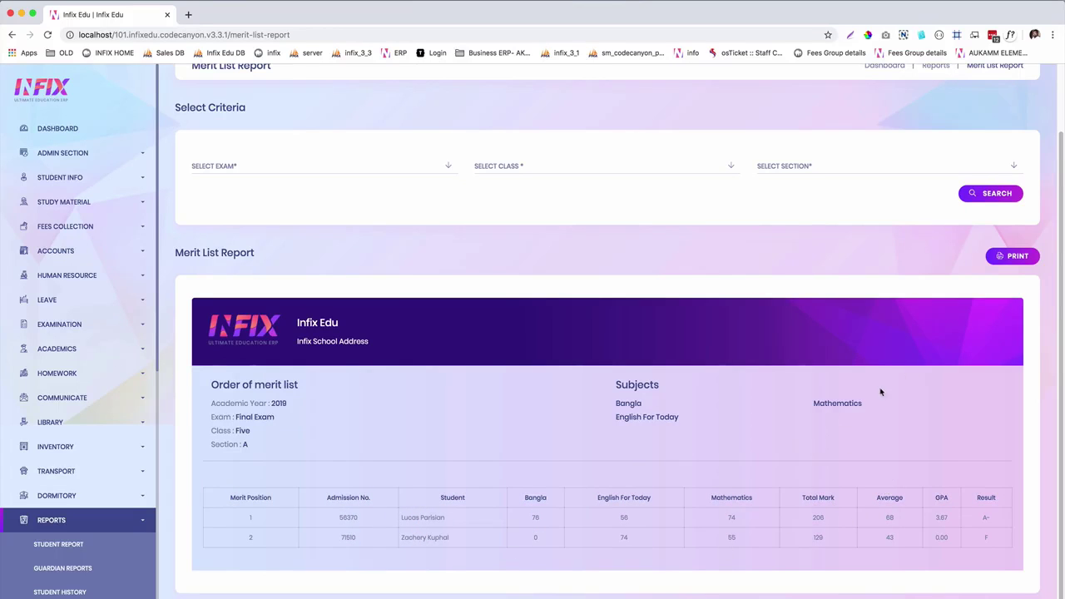
pyautogui.click(1007, 257)
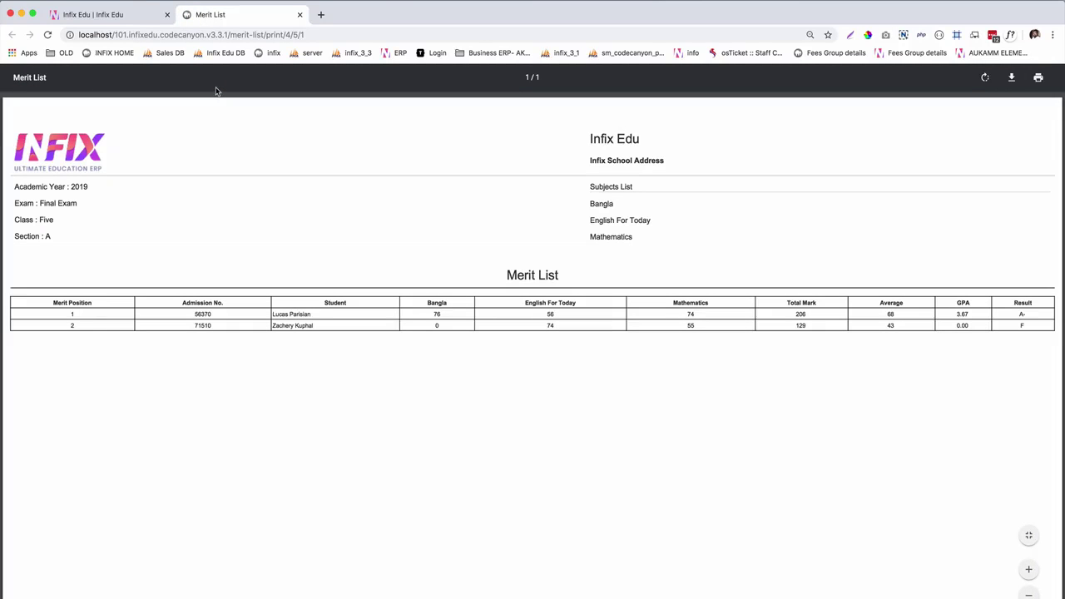
pyautogui.click(299, 14)
# Step: Generate the Mark Sheet Report for Final Exam, class Five, section A, for the first listed student
pyautogui.scroll(-6, 96, 353)
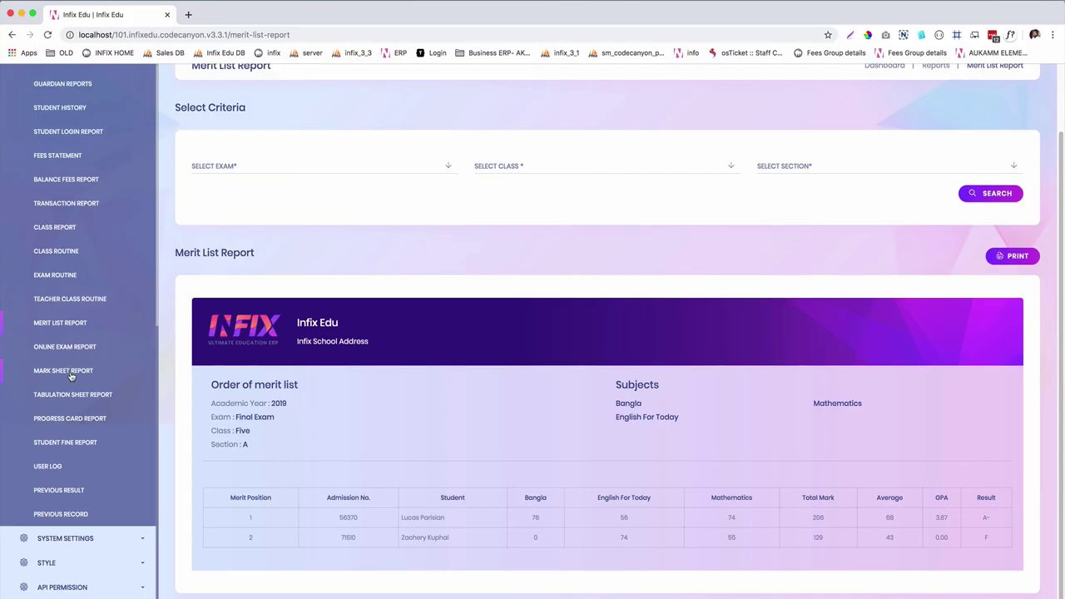
pyautogui.click(70, 375)
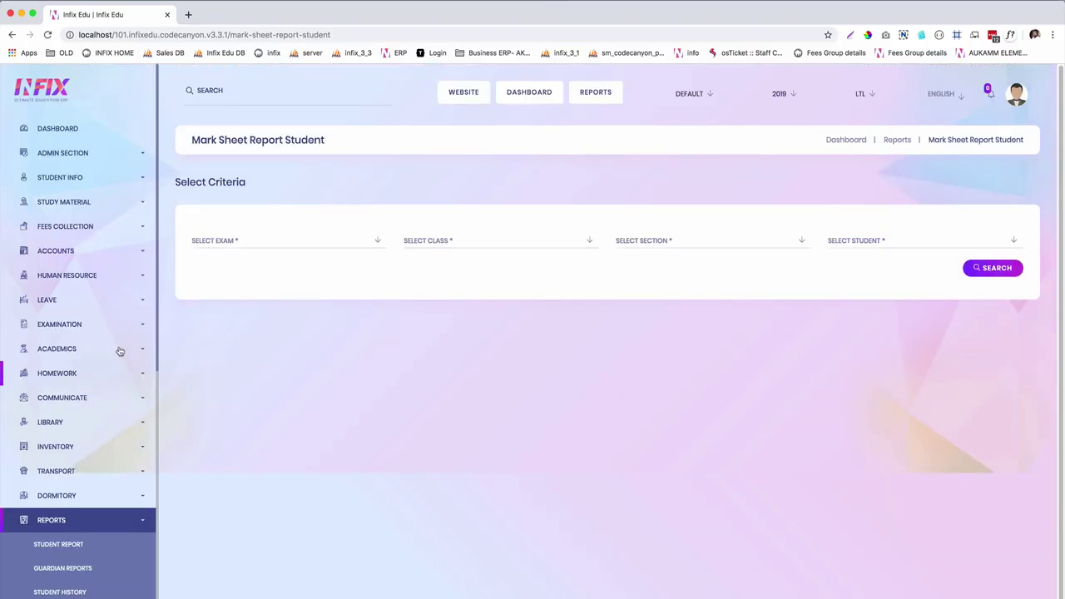
pyautogui.click(293, 242)
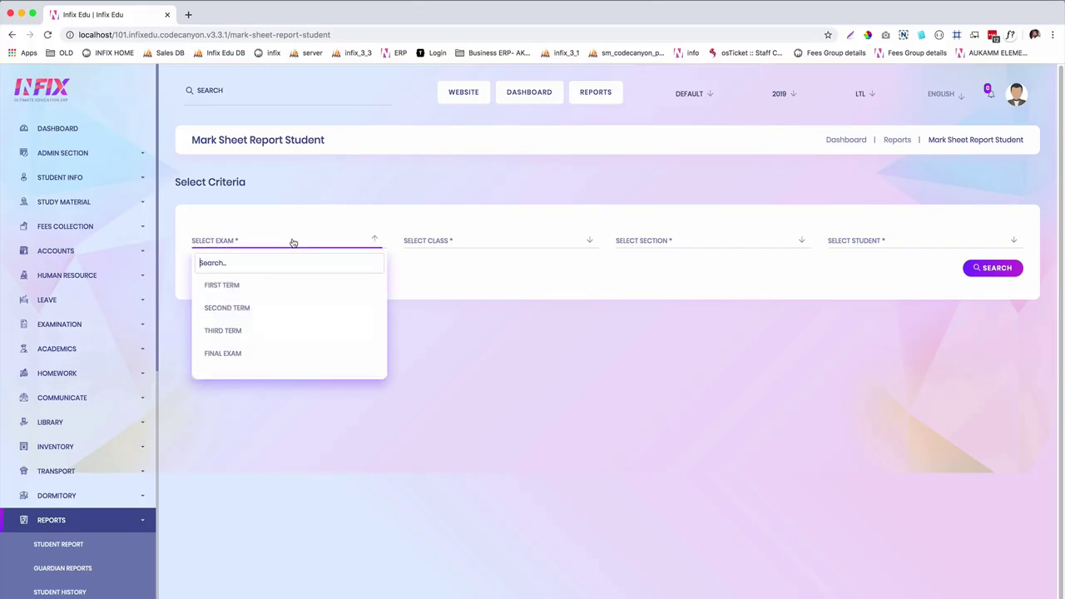
pyautogui.click(275, 356)
pyautogui.click(478, 242)
pyautogui.click(447, 375)
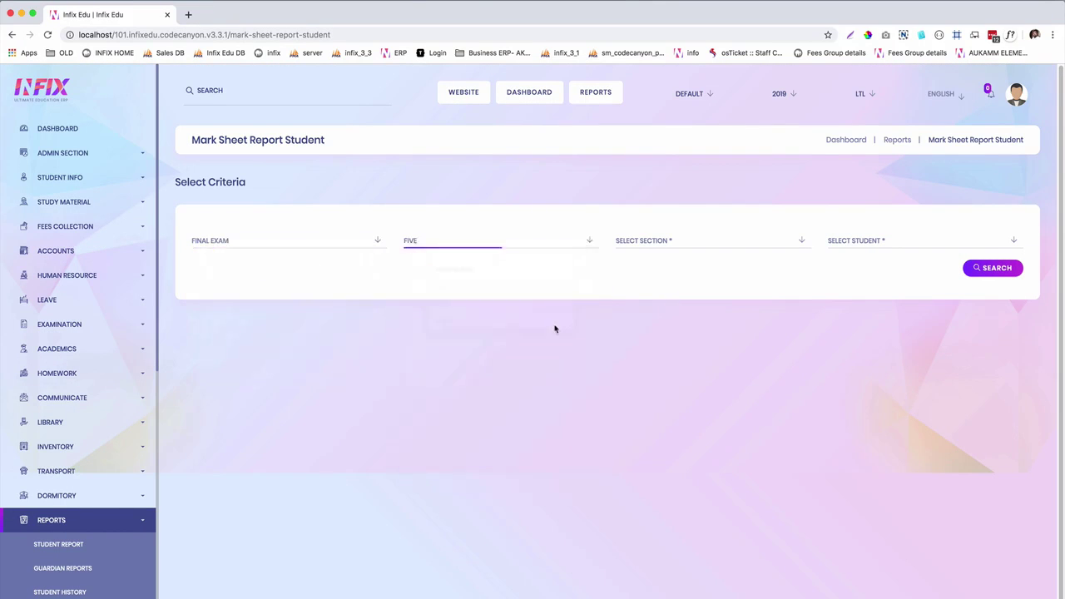
pyautogui.click(713, 250)
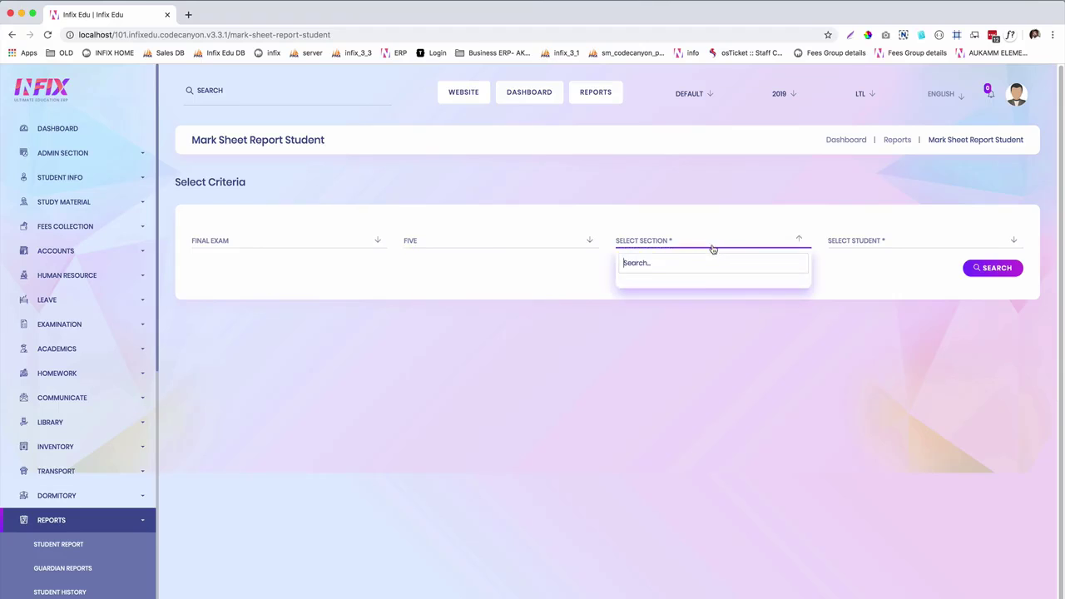
pyautogui.click(704, 287)
pyautogui.click(881, 242)
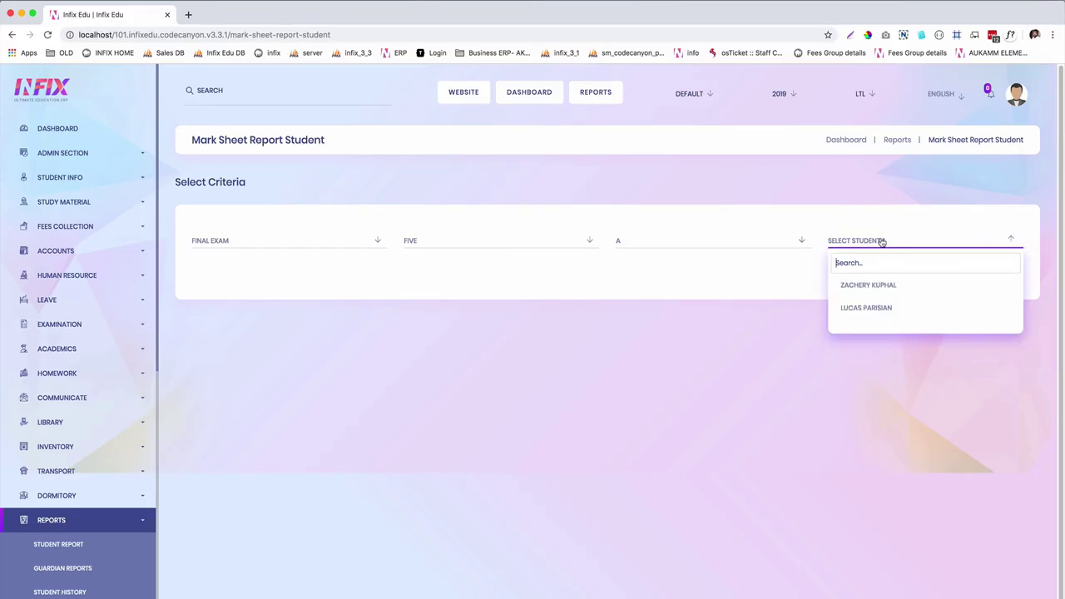
pyautogui.click(879, 283)
pyautogui.click(971, 271)
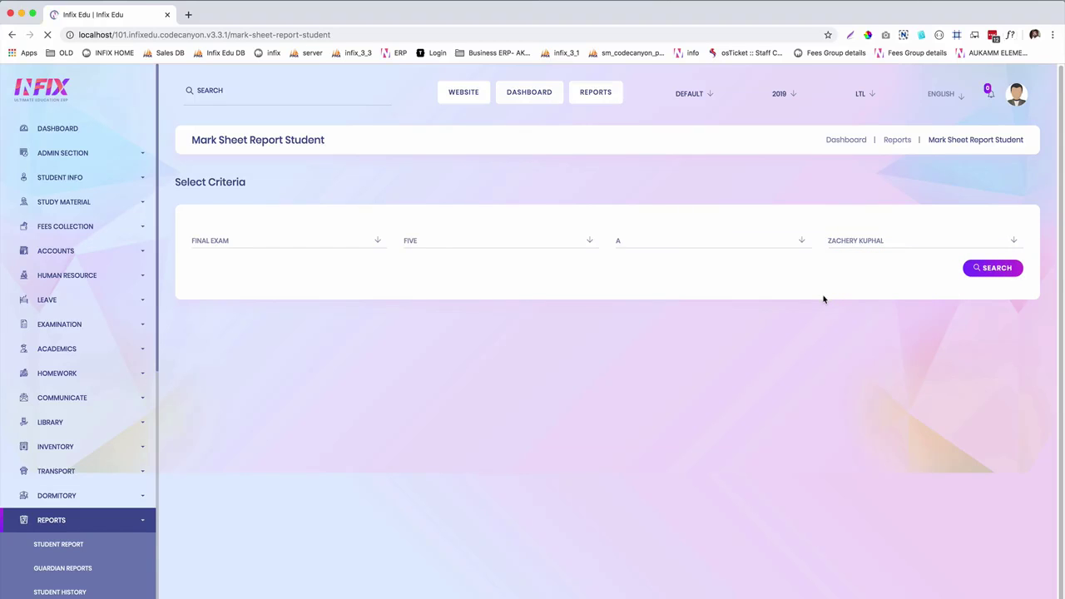
pyautogui.scroll(-3, 824, 299)
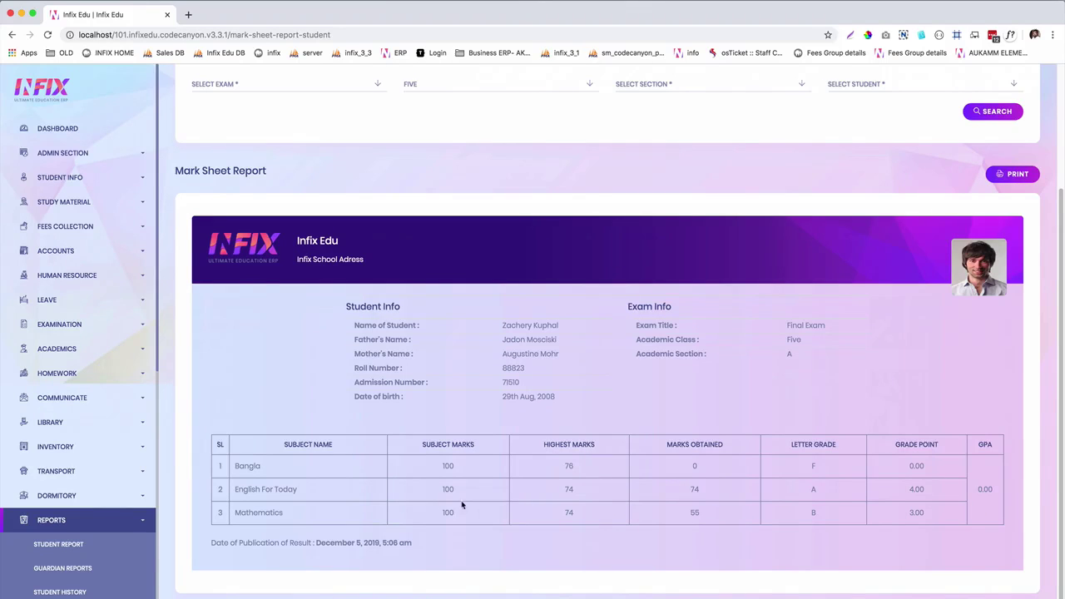
# Step: Generate the Tabulation Sheet Report for Final Exam, class Five, section A, for the first listed student
pyautogui.scroll(-5, 104, 520)
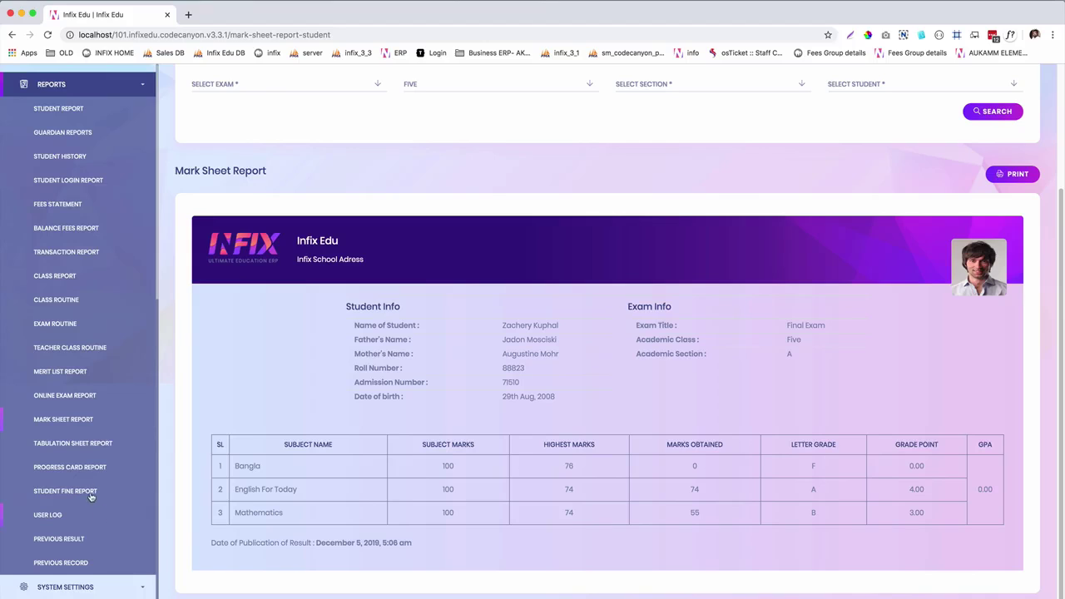
pyautogui.click(61, 444)
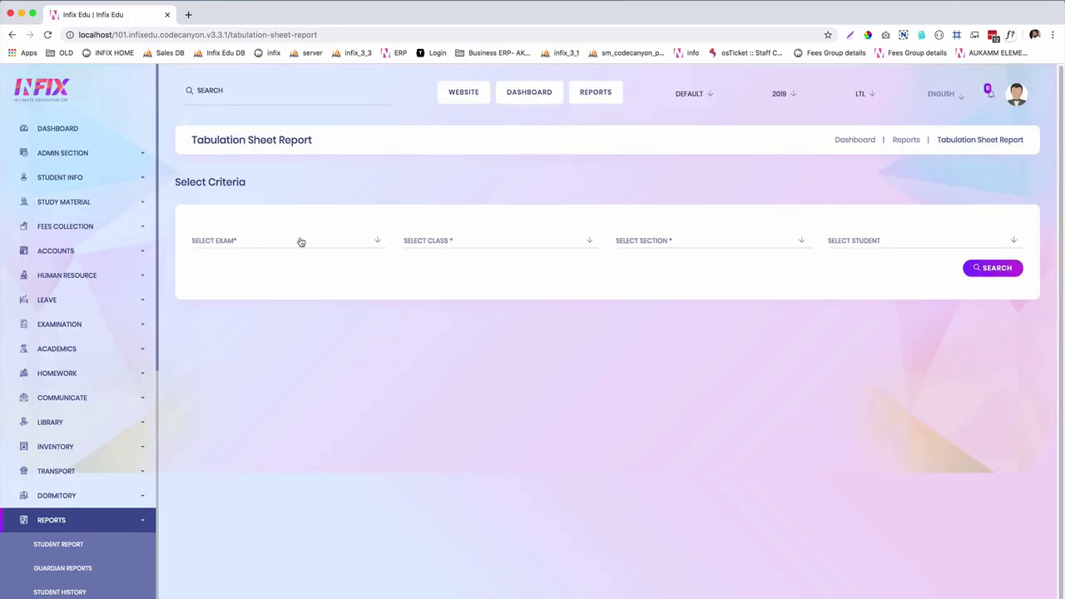
pyautogui.click(301, 242)
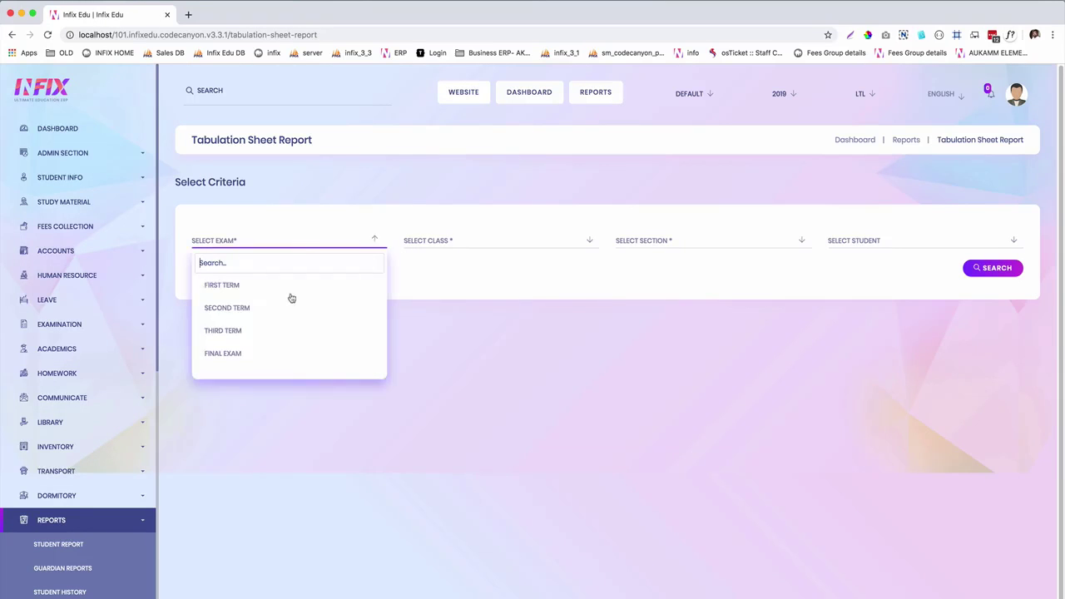
pyautogui.click(269, 357)
pyautogui.click(450, 242)
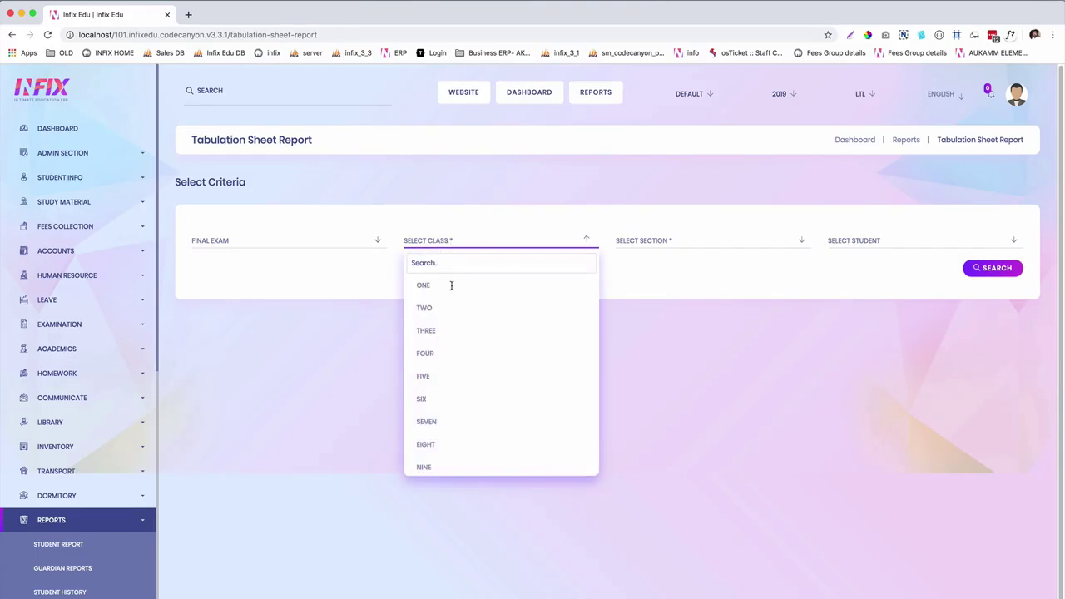
pyautogui.click(444, 375)
pyautogui.click(657, 242)
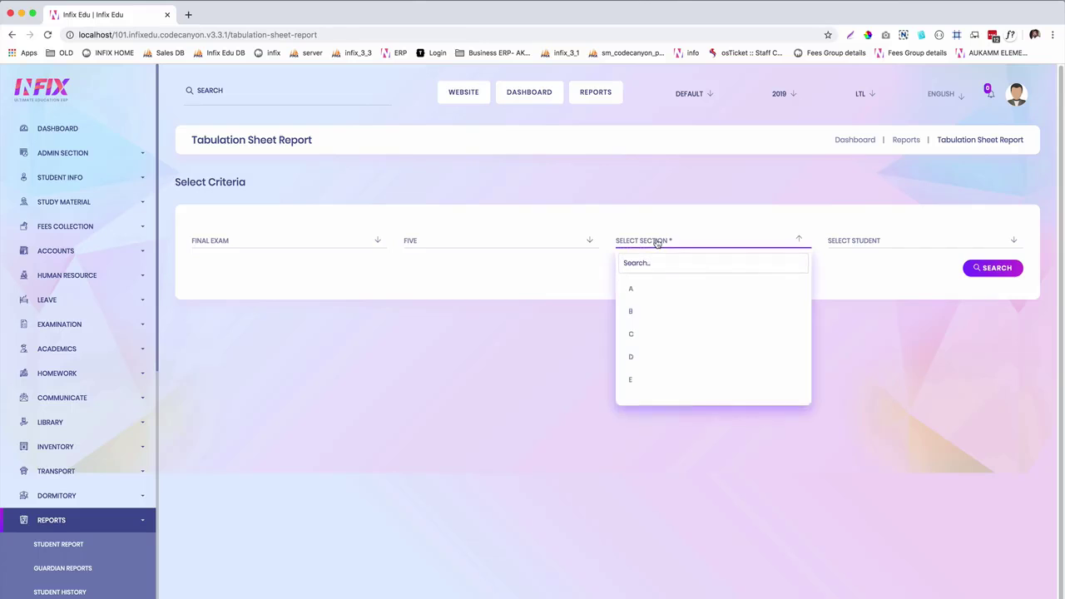
pyautogui.click(654, 288)
pyautogui.click(866, 243)
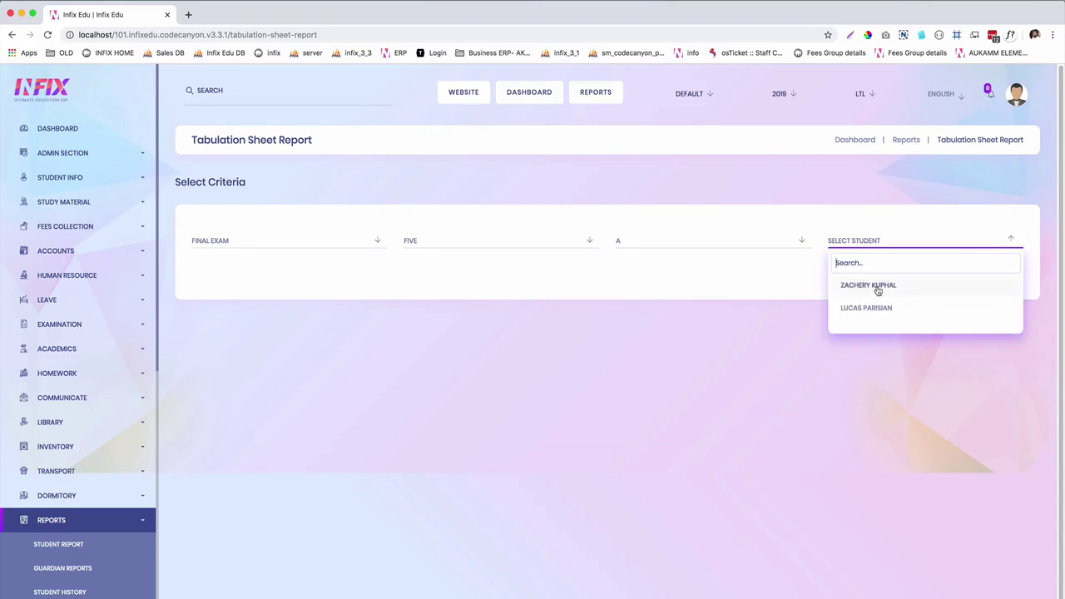
pyautogui.click(848, 286)
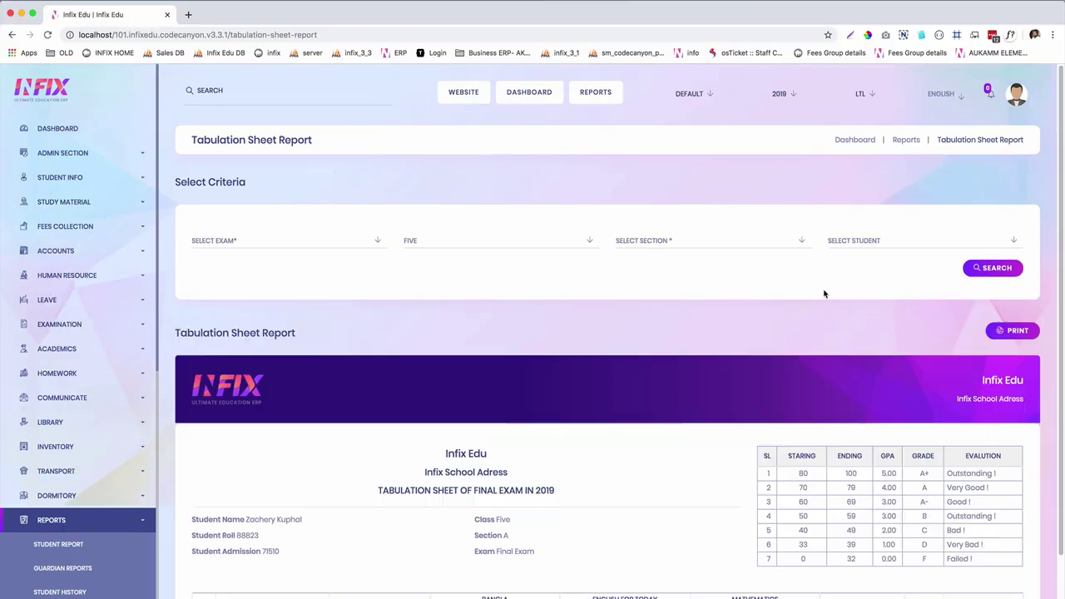
pyautogui.scroll(-2, 823, 293)
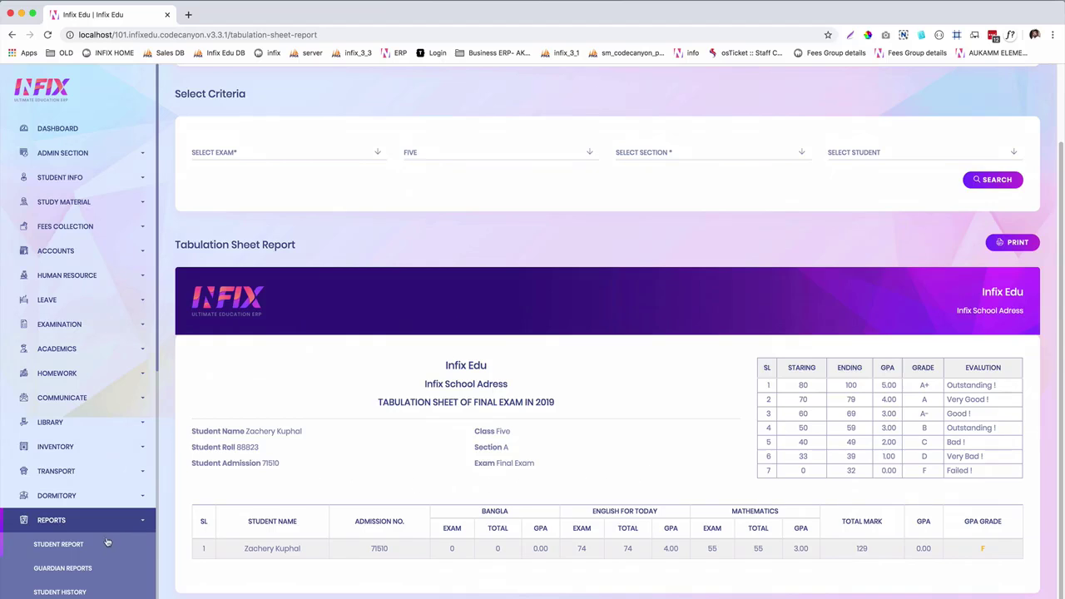
# Step: Generate the Progress Card Report for class Five, section A, for the first listed student and review the subject marks and grades
pyautogui.scroll(-5, 106, 541)
pyautogui.scroll(-1, 104, 514)
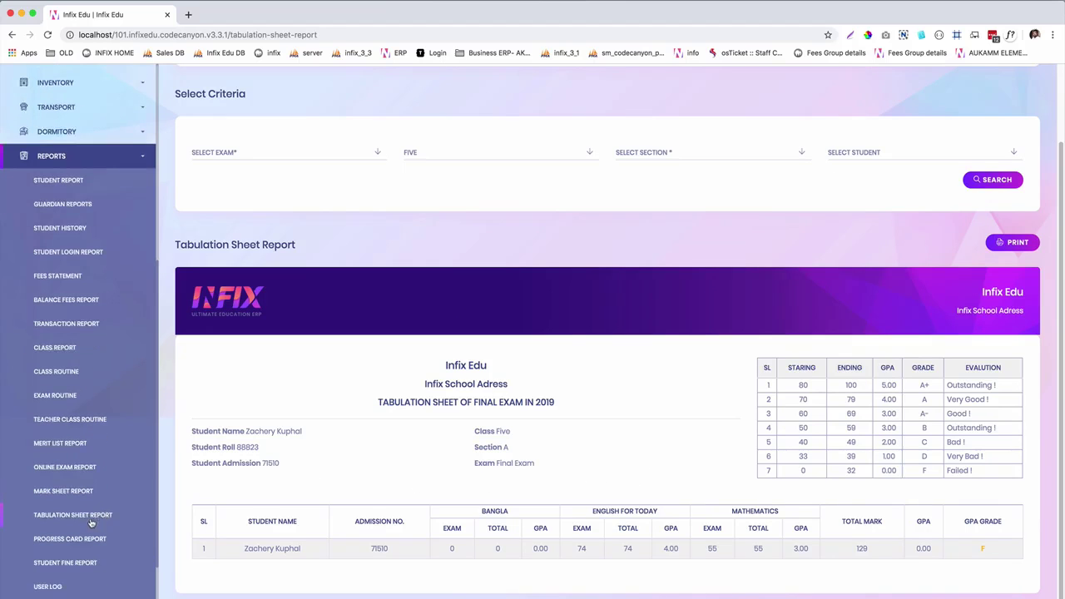
pyautogui.click(71, 542)
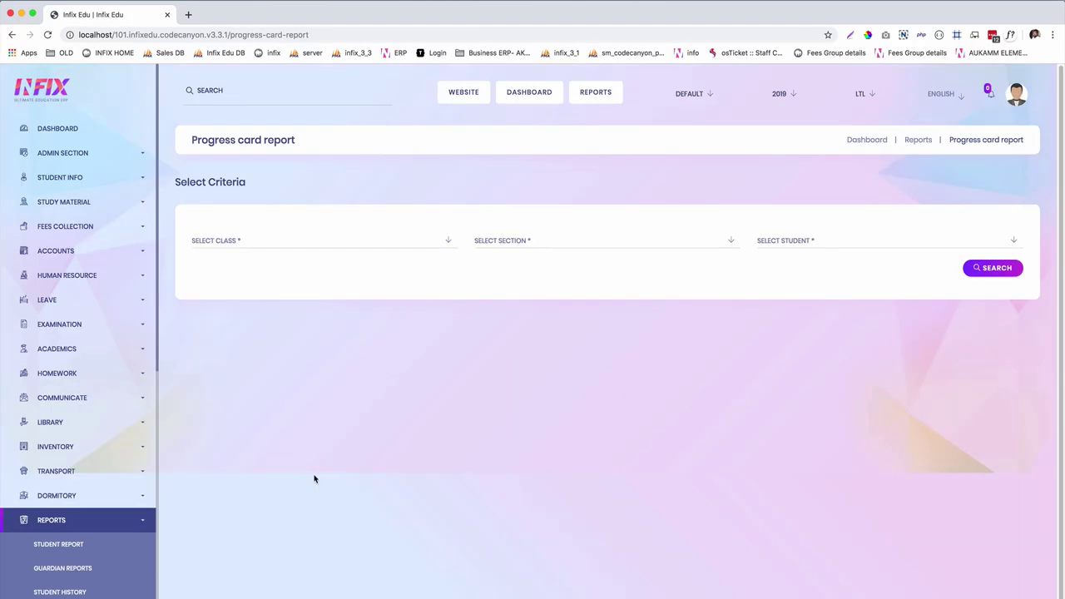
pyautogui.click(405, 244)
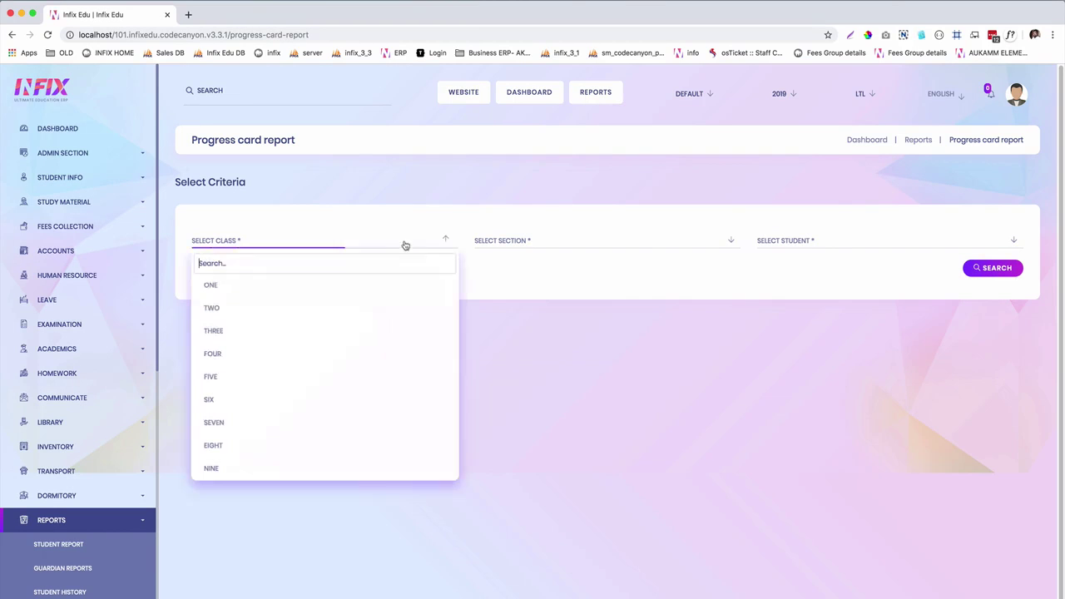
pyautogui.click(361, 378)
pyautogui.click(535, 246)
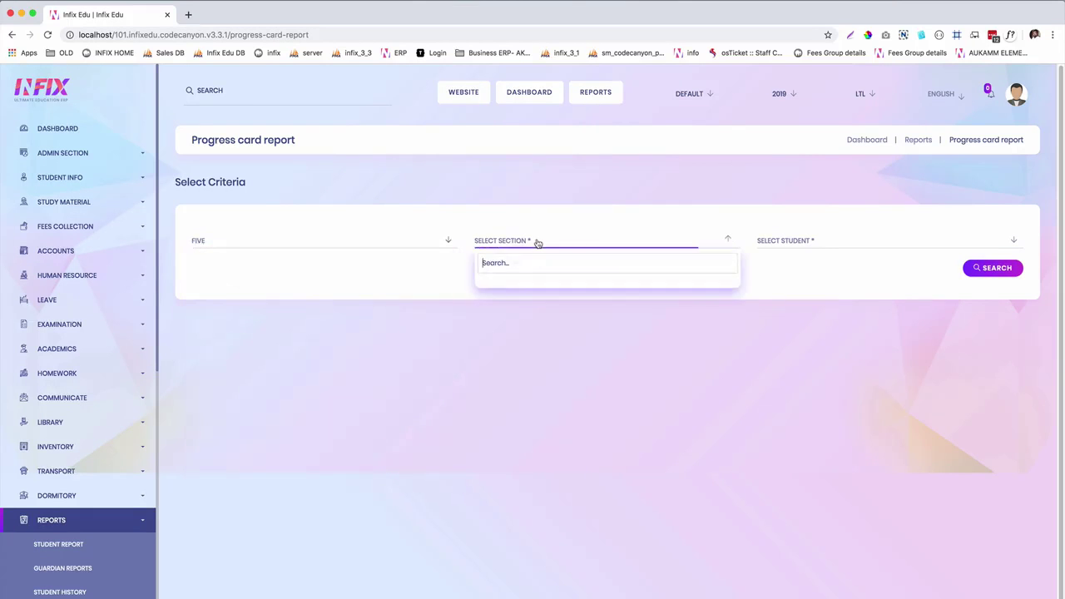
pyautogui.click(526, 291)
pyautogui.click(793, 241)
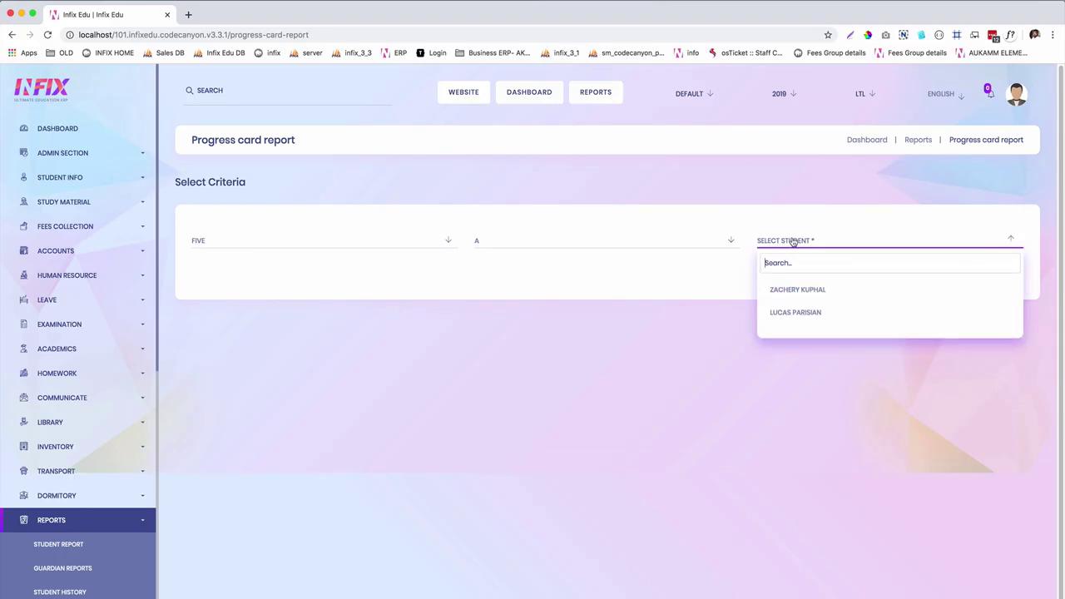
pyautogui.click(784, 285)
pyautogui.click(1005, 269)
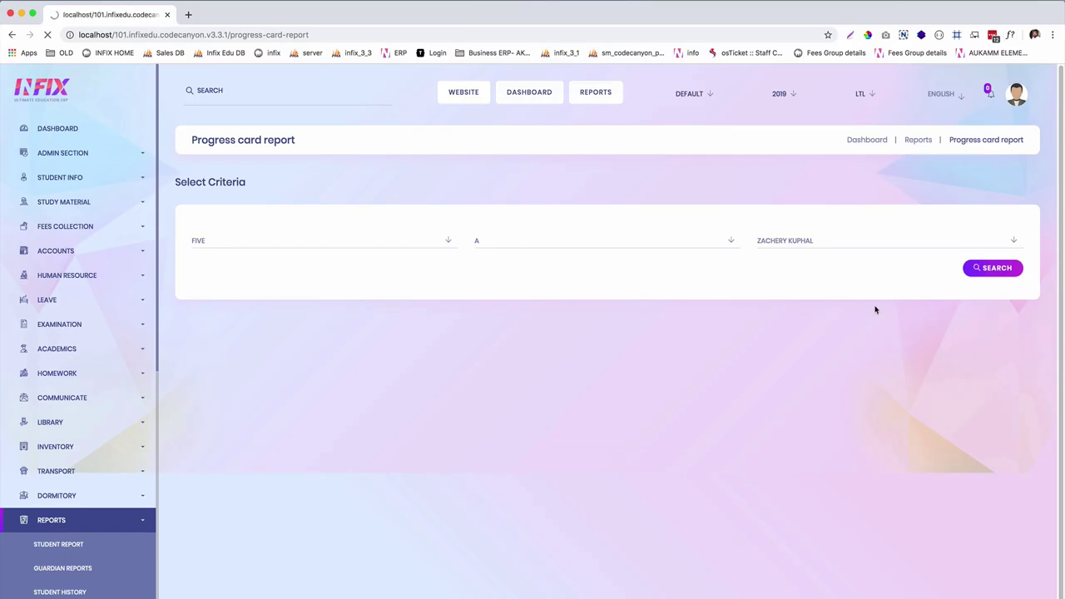
pyautogui.scroll(-3, 875, 309)
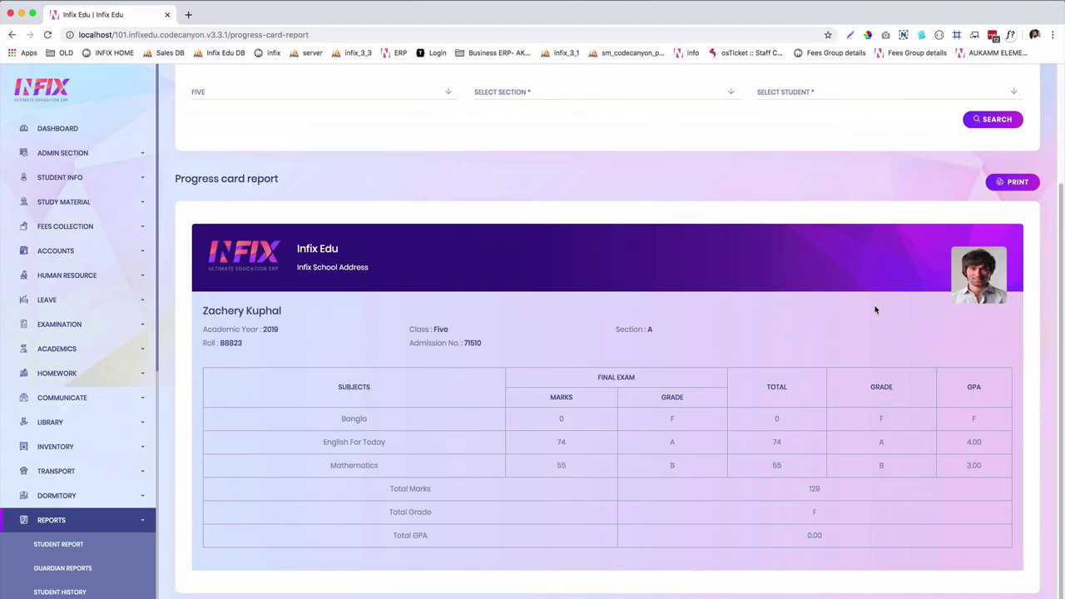
pyautogui.scroll(1, 875, 309)
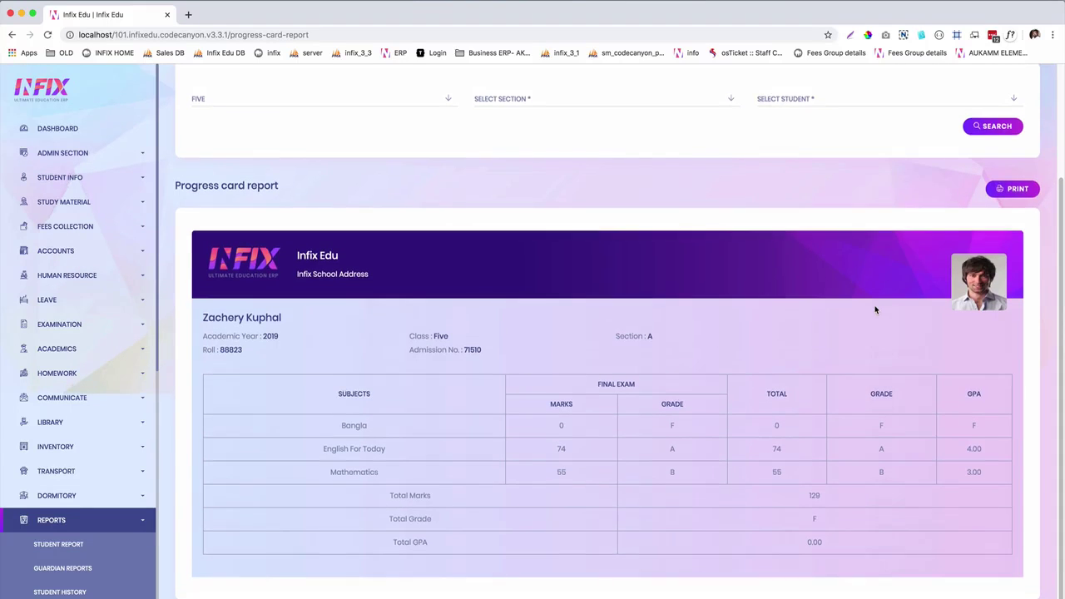
pyautogui.scroll(3, 875, 310)
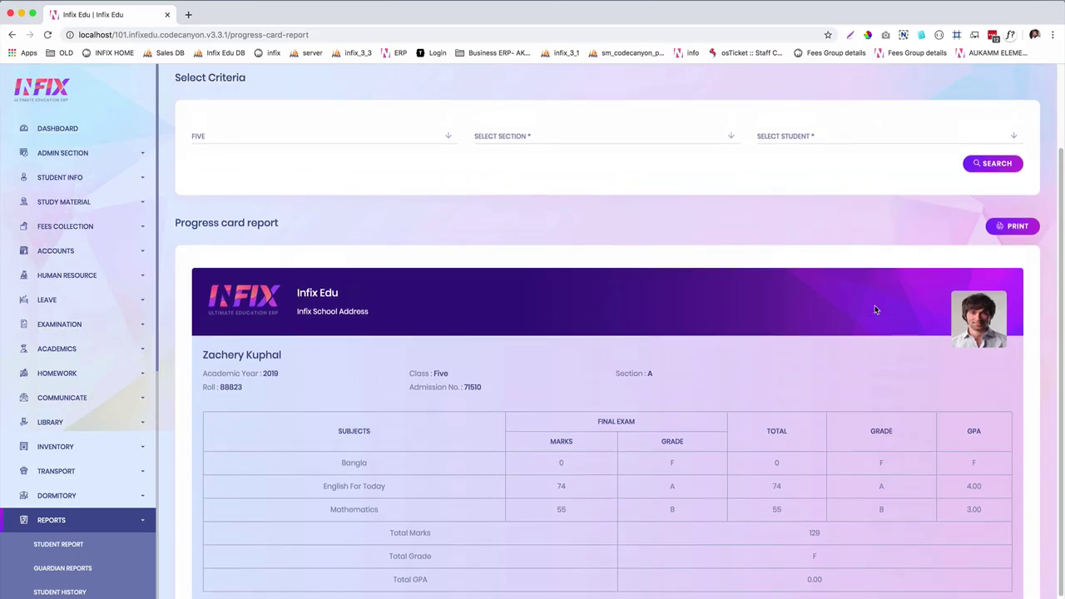